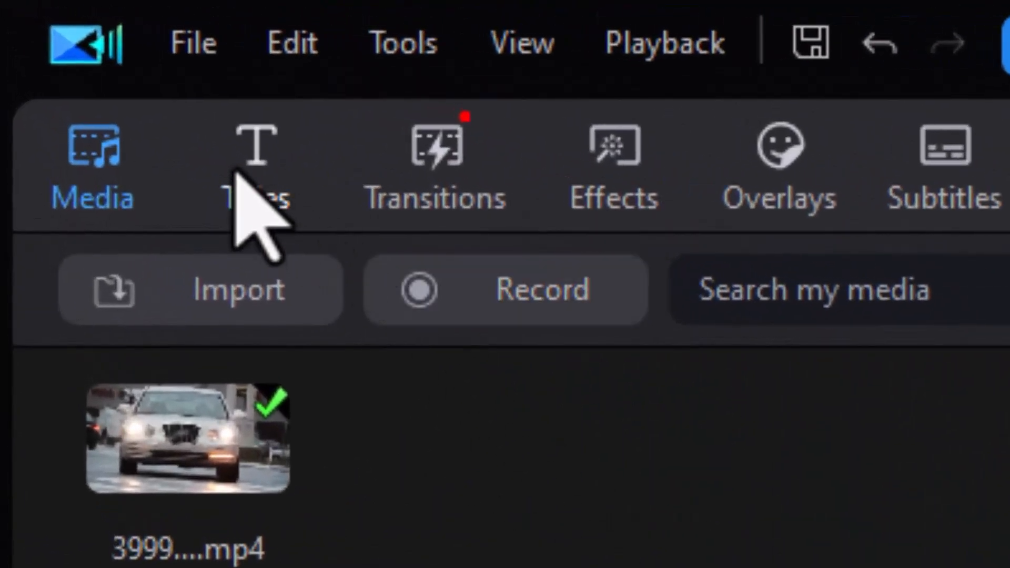
# Add the Default plain text title to video track 3 and set its font to Aldrich
pyautogui.click(259, 141)
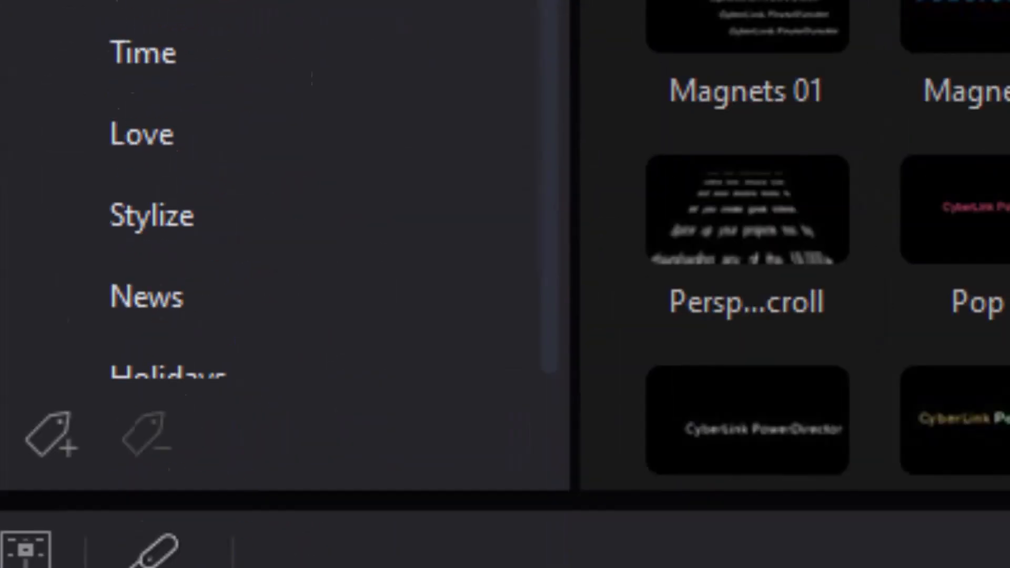
pyautogui.moveTo(747, 3); pyautogui.dragTo(1, 562)
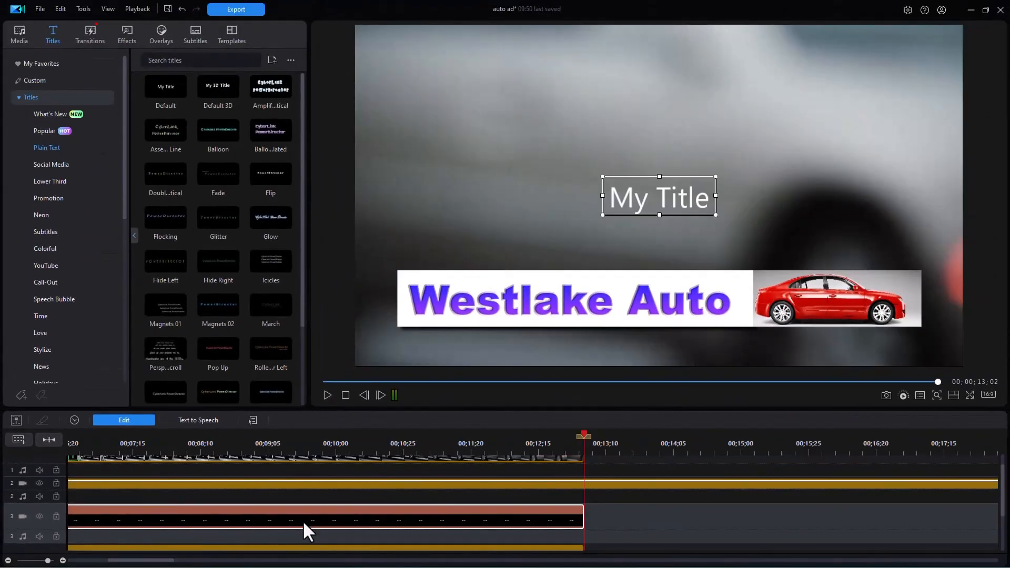
pyautogui.doubleClick(304, 522)
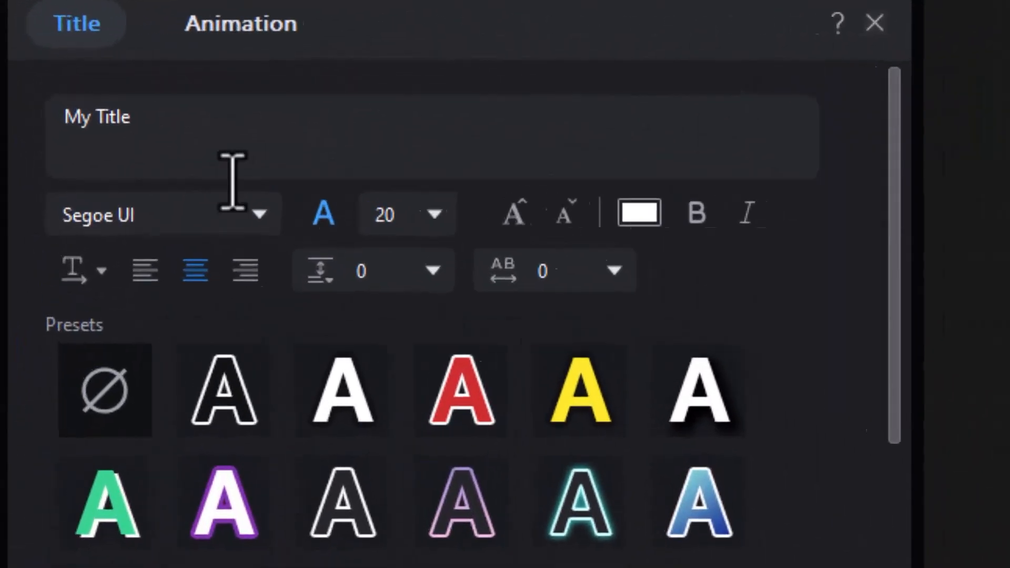
pyautogui.click(282, 228)
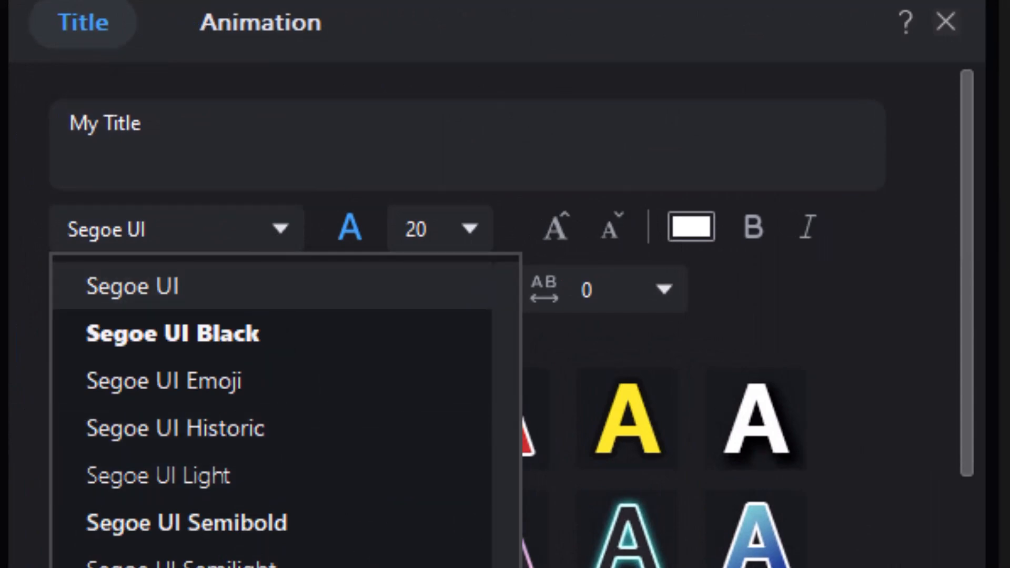
pyautogui.moveTo(505, 567); pyautogui.dragTo(489, 195)
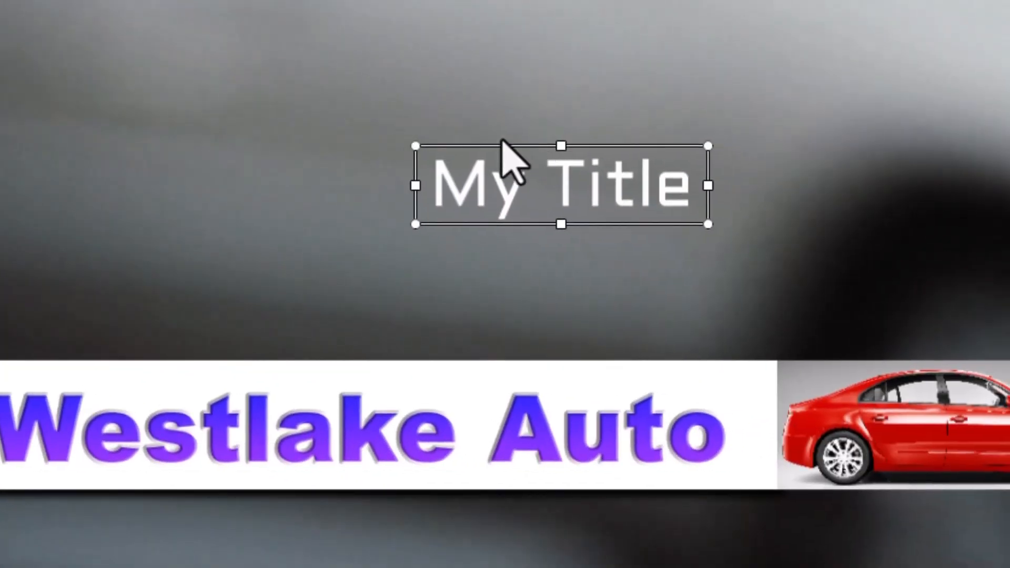
# Replace the title text with "Aug 3-13 Fire Sale Special" and place it in the upper part of the frame, above the Westlake Auto banner
pyautogui.moveTo(502, 149); pyautogui.dragTo(360, 64)
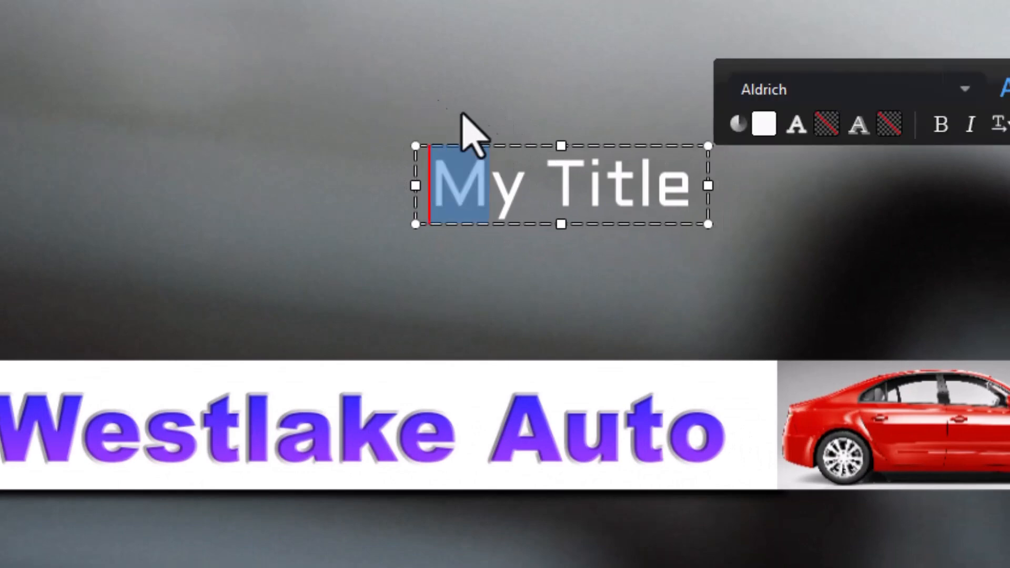
pyautogui.click(468, 200)
pyautogui.moveTo(446, 195); pyautogui.dragTo(753, 216)
pyautogui.write('Aug 3')
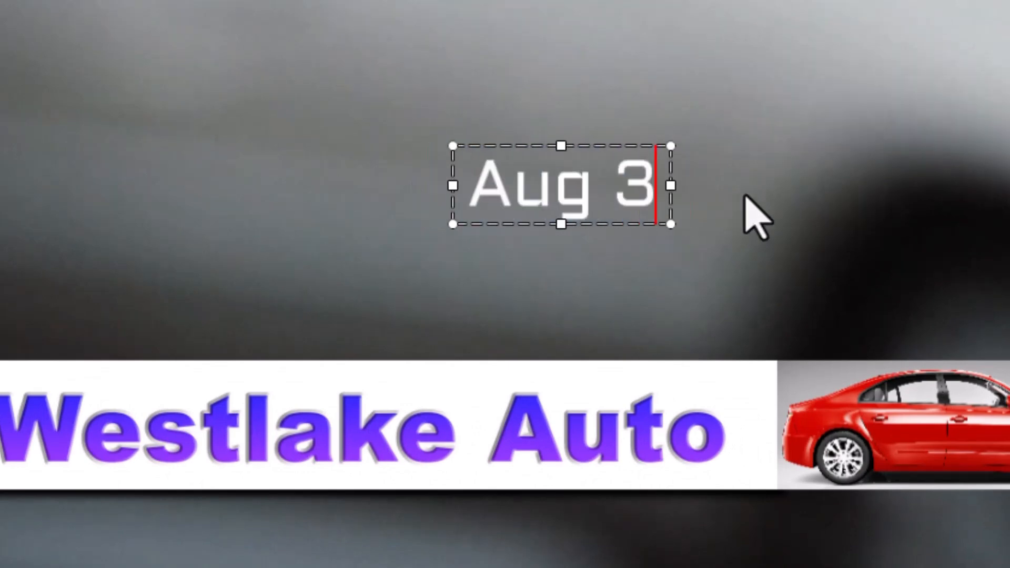
pyautogui.write('-13 F')
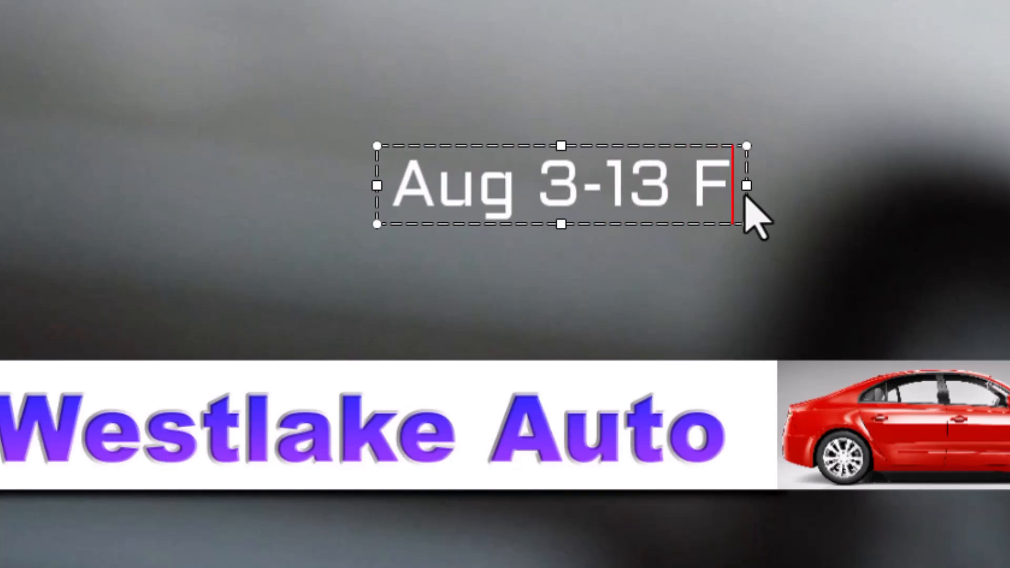
pyautogui.write('ire Sale Special')
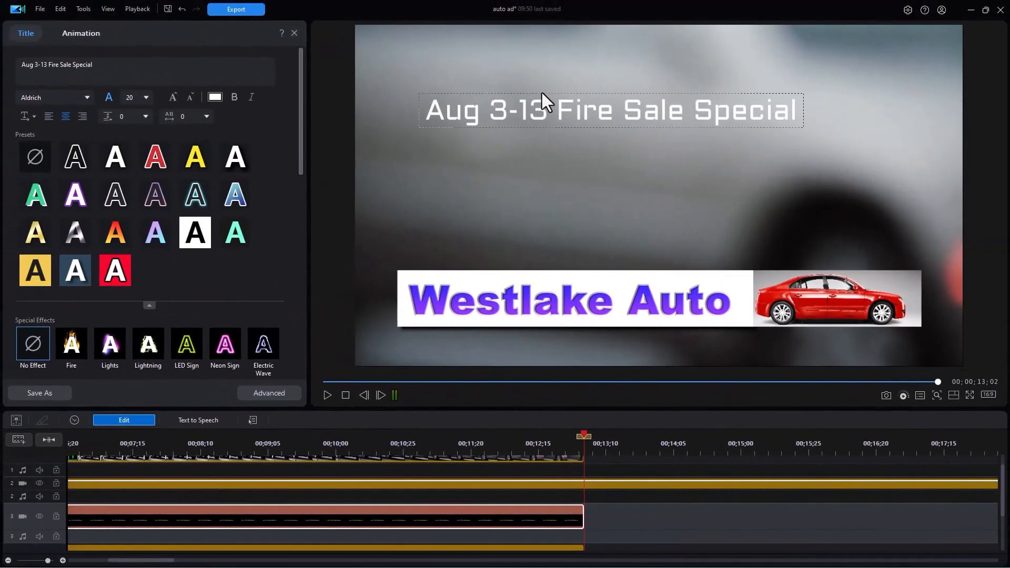
pyautogui.moveTo(542, 92); pyautogui.dragTo(516, 88)
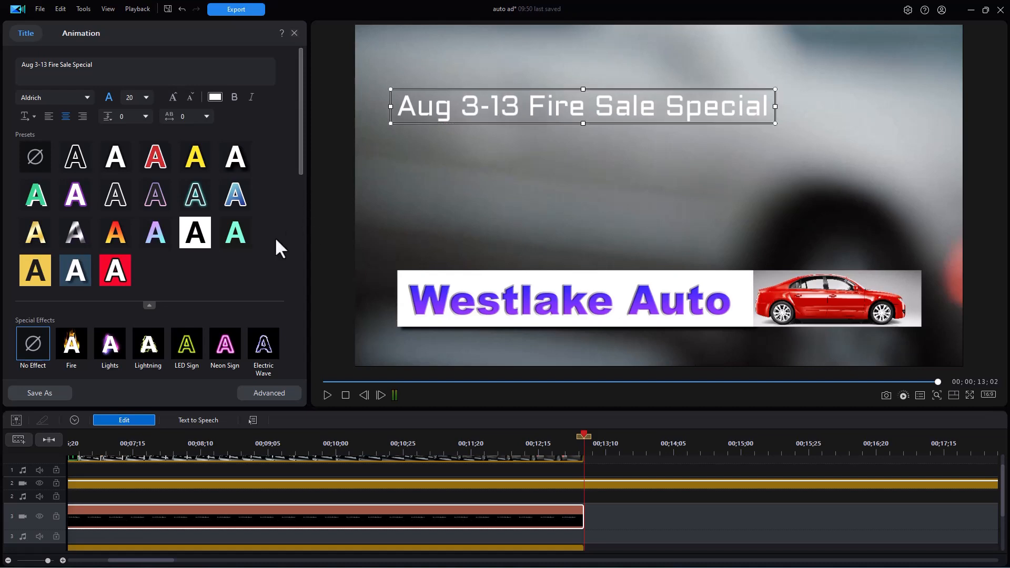
# Try the Fire special effect on the whole title, and reset it to No Effect
pyautogui.click(72, 358)
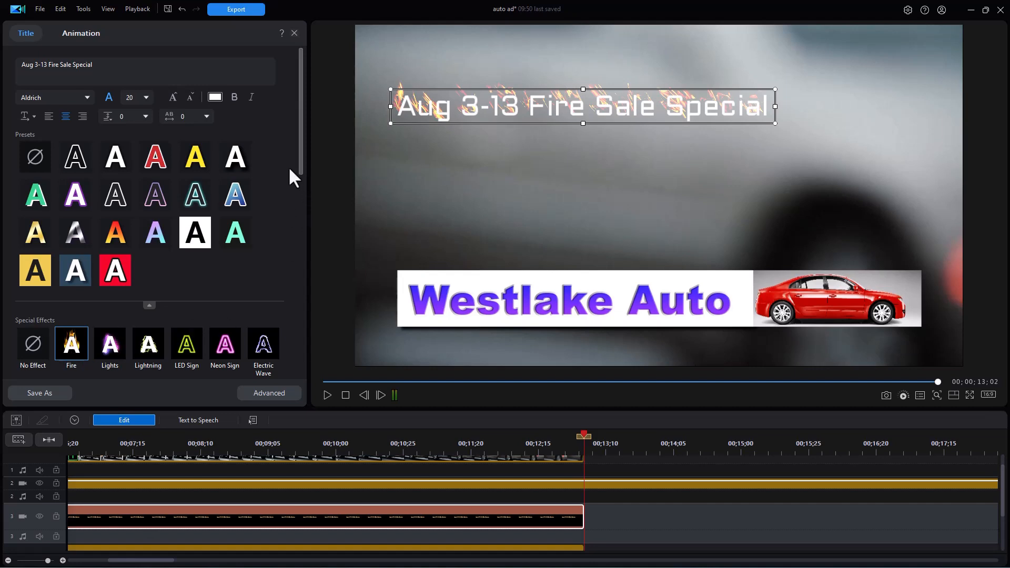
pyautogui.click(37, 348)
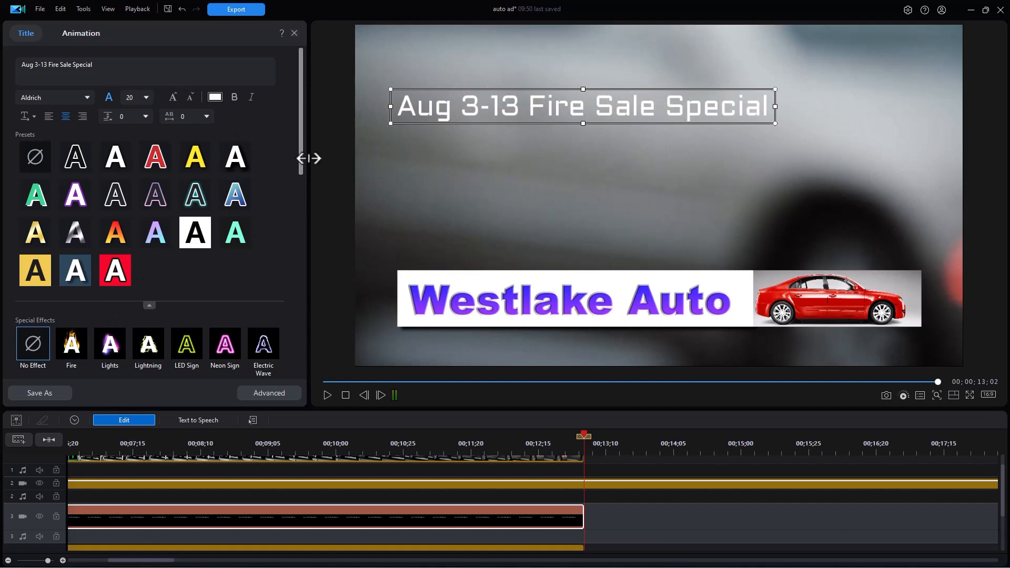
# Enable a shadow on the title text and set the shadow distance to 1.0
pyautogui.moveTo(299, 166); pyautogui.dragTo(292, 286)
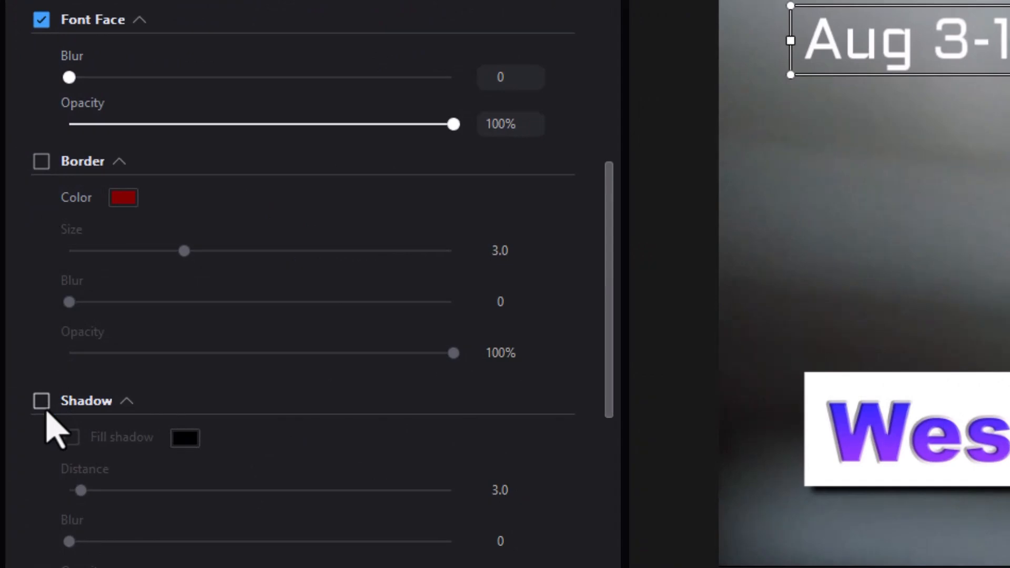
pyautogui.click(45, 409)
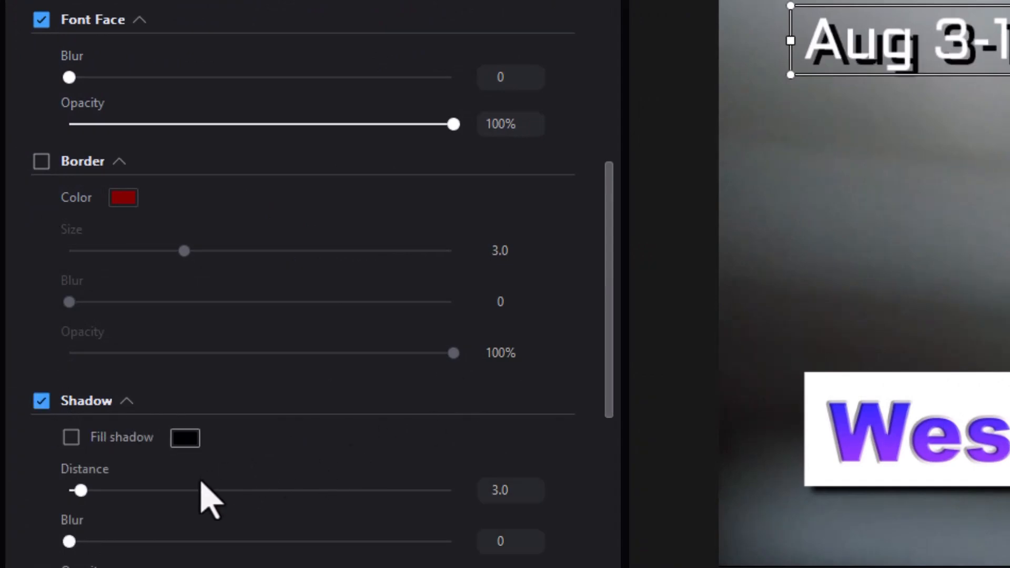
pyautogui.doubleClick(514, 497)
pyautogui.write('1')
pyautogui.press('Return')
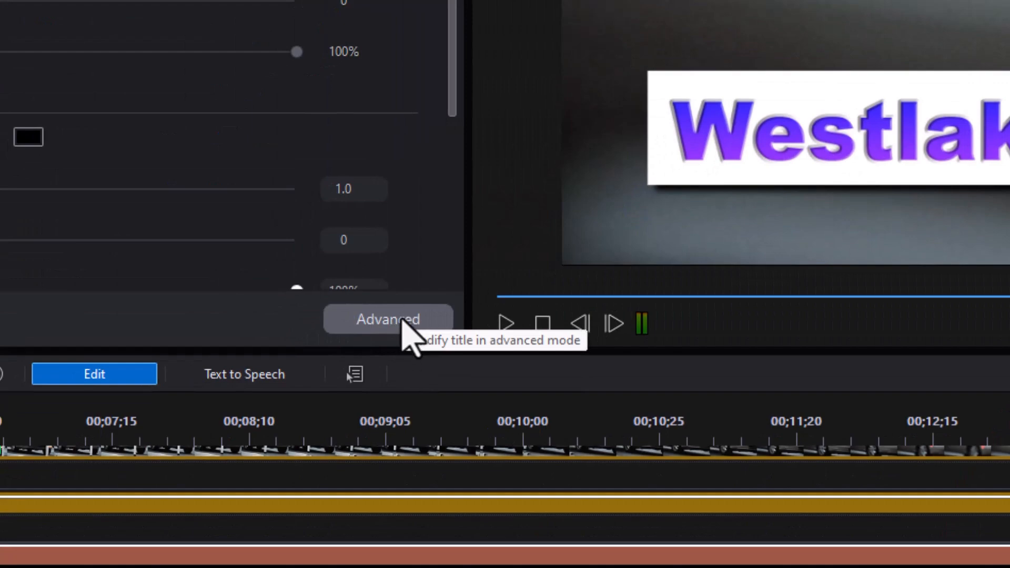
# Switch the title to advanced editing and set the preview grid lines to 6 x 6
pyautogui.click(402, 320)
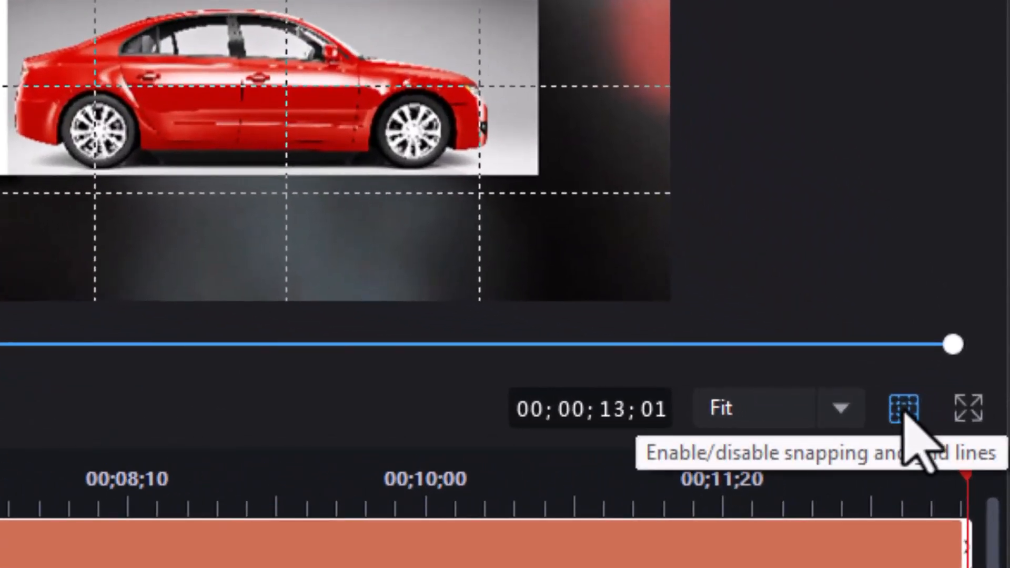
pyautogui.click(904, 414)
pyautogui.moveTo(750, 482)
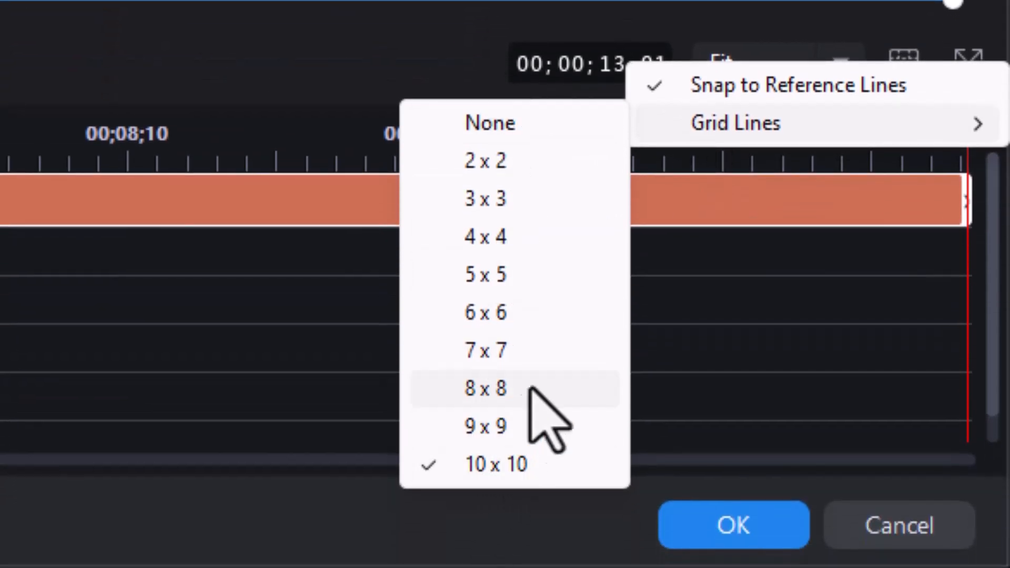
pyautogui.click(516, 314)
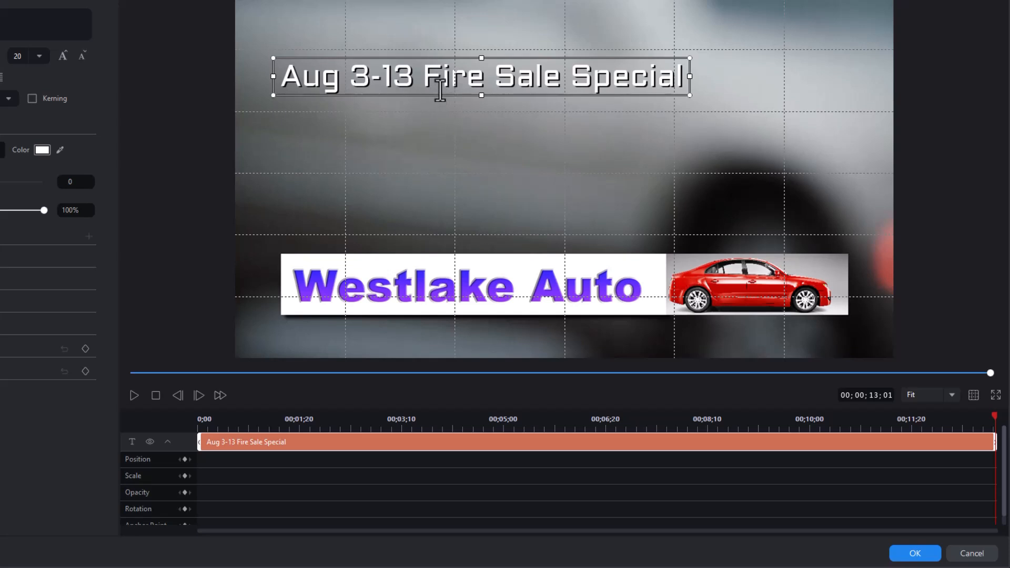
# Duplicate the "Aug 3-13 Fire Sale Special" text and move the copy below the original, centred horizontally in the frame
pyautogui.click(469, 142)
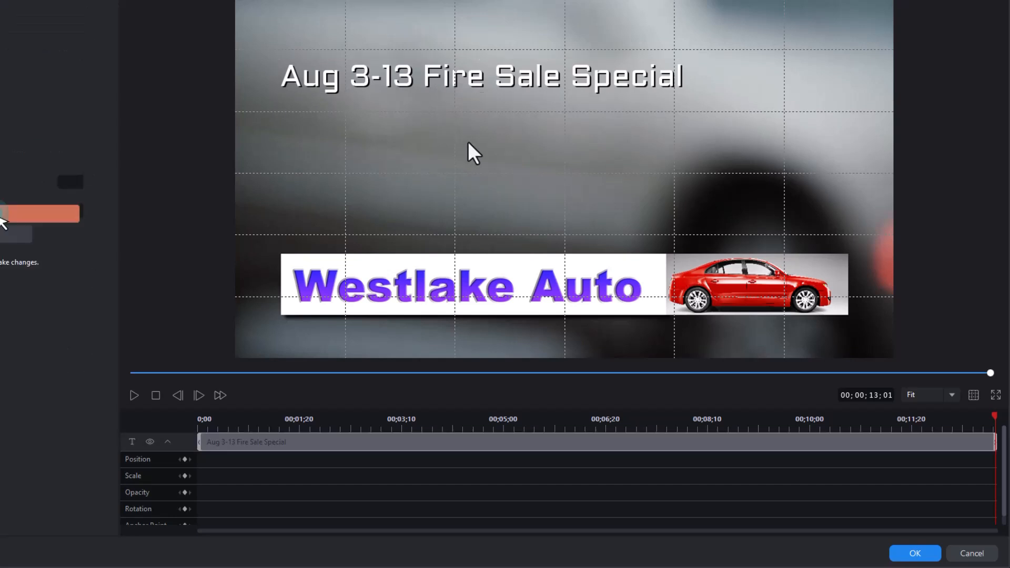
pyautogui.click(469, 142)
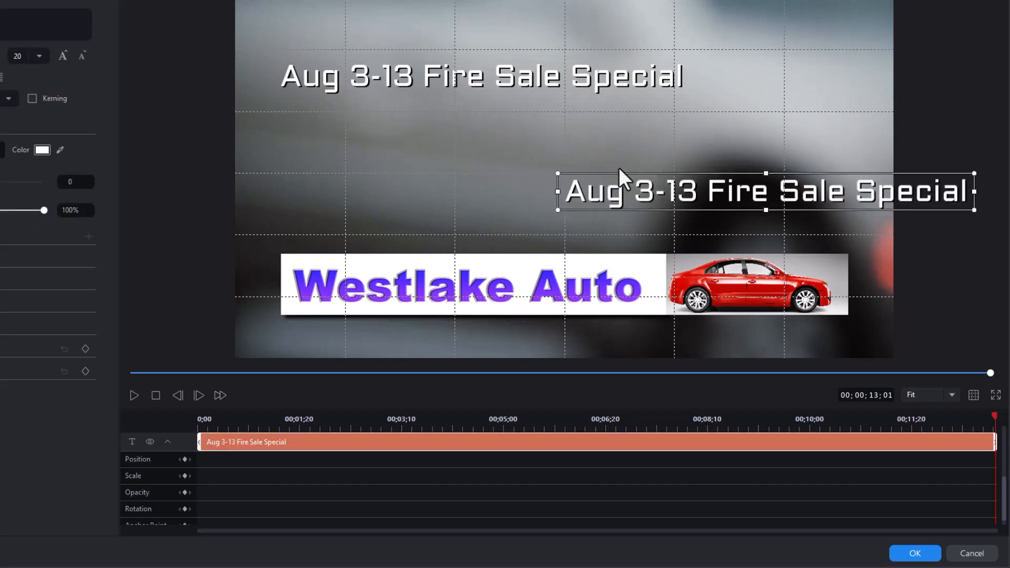
pyautogui.moveTo(616, 165); pyautogui.dragTo(411, 128)
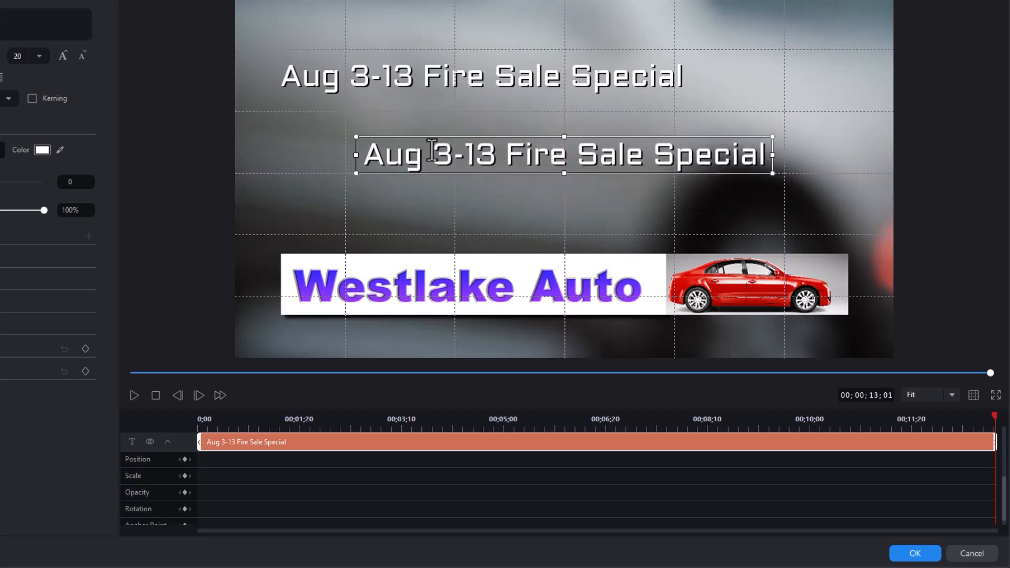
# Trim the duplicated text so that it reads only "Fire Sale"
pyautogui.moveTo(505, 156); pyautogui.dragTo(261, 144)
pyautogui.press('Delete')
pyautogui.press('Delete')
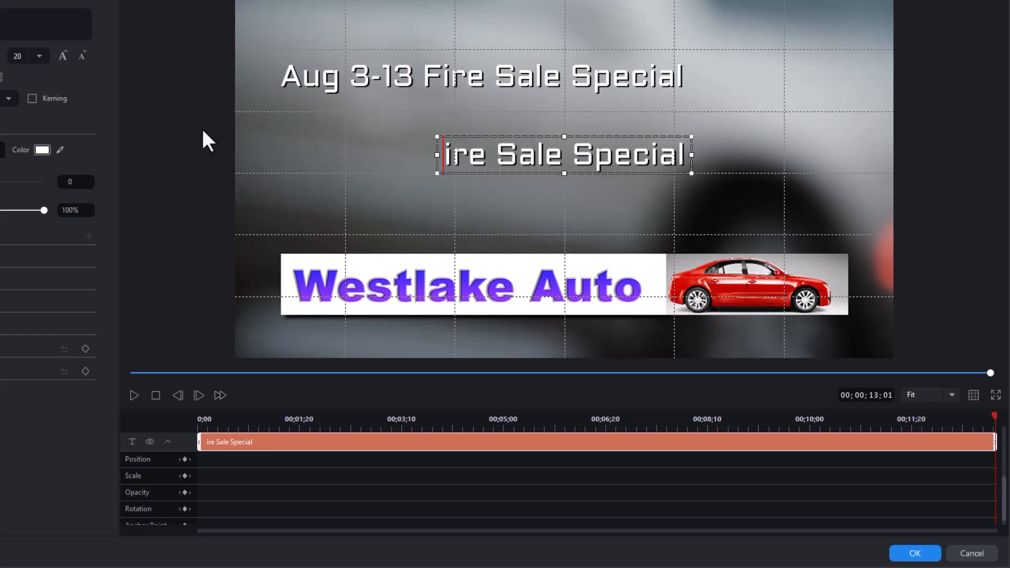
pyautogui.write('F')
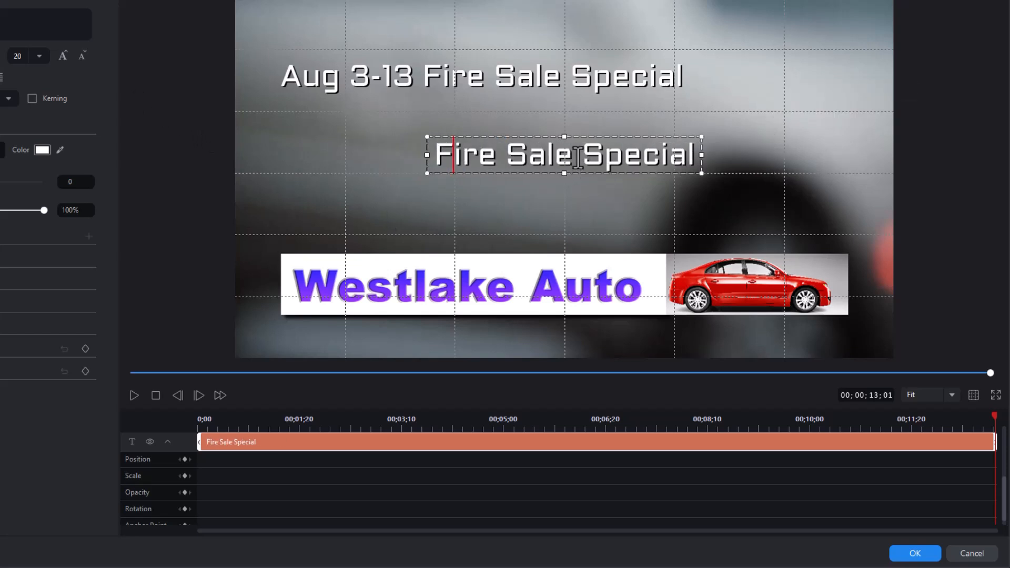
pyautogui.moveTo(582, 156); pyautogui.dragTo(760, 152)
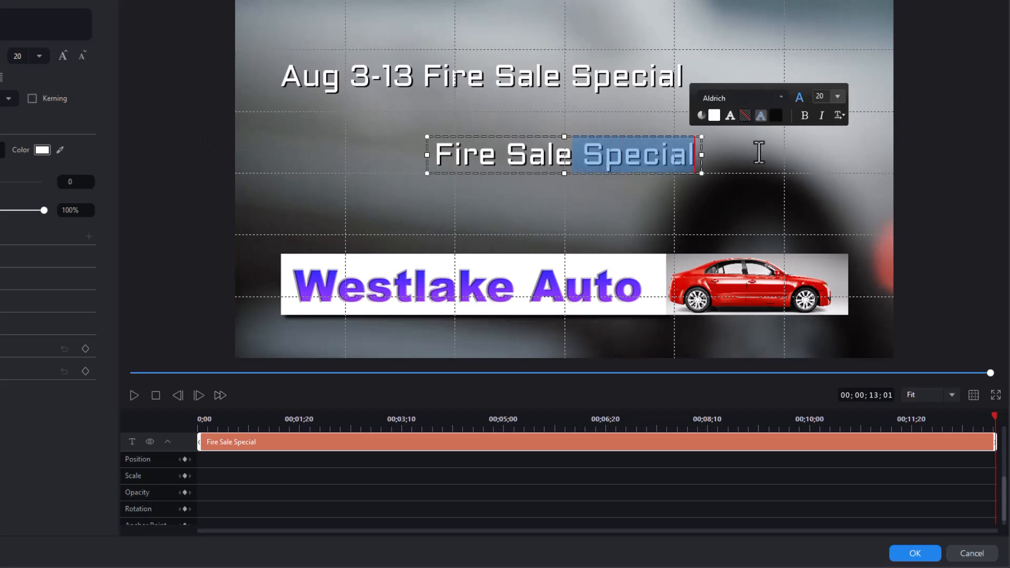
pyautogui.press('Delete')
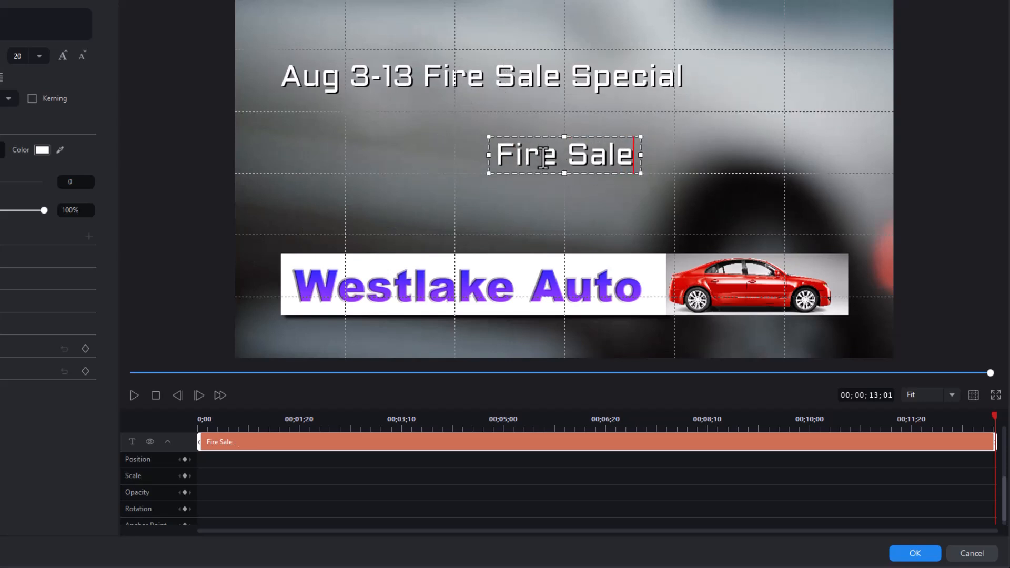
# Remove "Fire Sale" from the original title, leaving a blank gap between "Aug 3-13" and "Special"
pyautogui.click(448, 63)
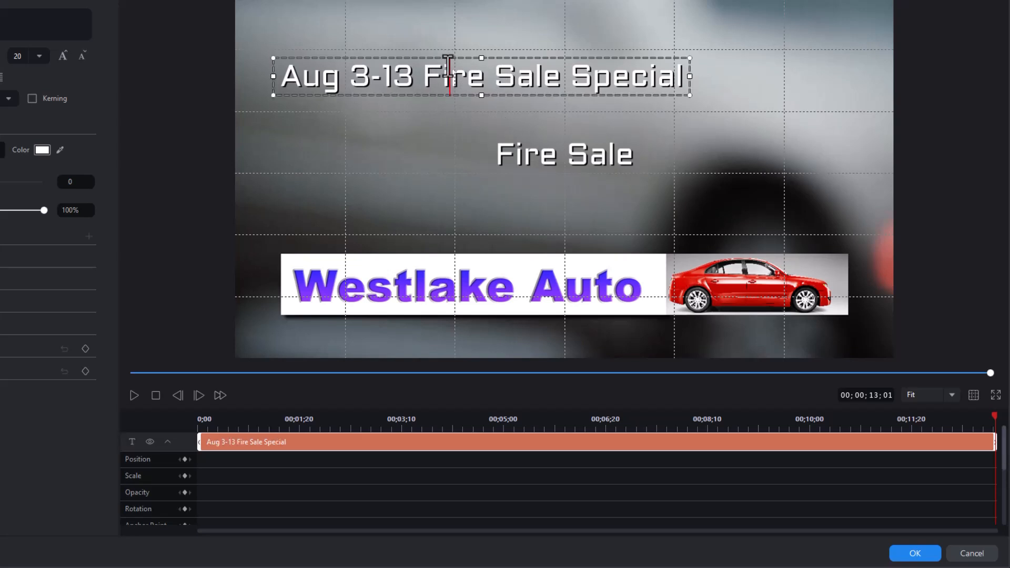
pyautogui.moveTo(422, 73); pyautogui.dragTo(568, 84)
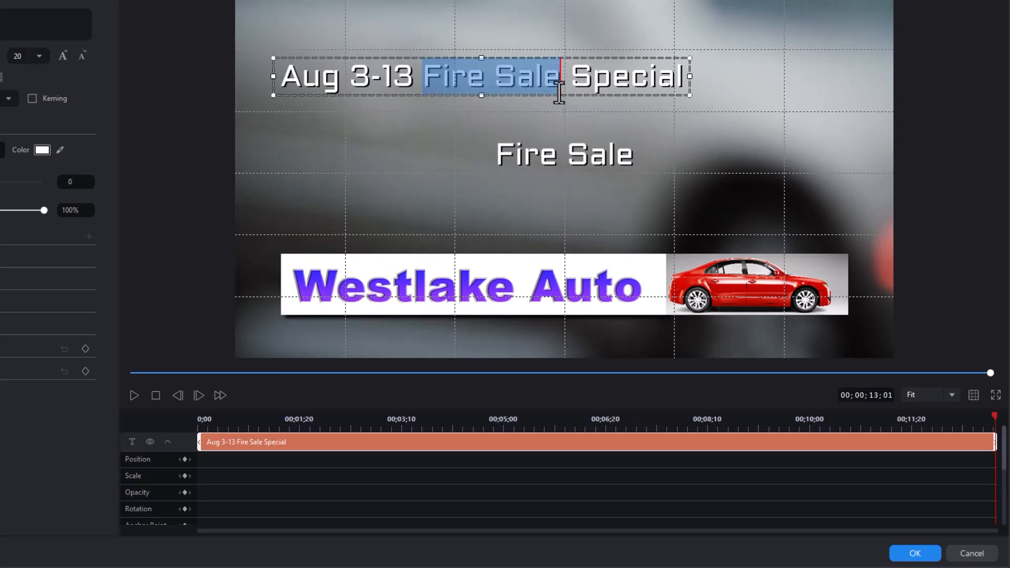
pyautogui.press('Delete')
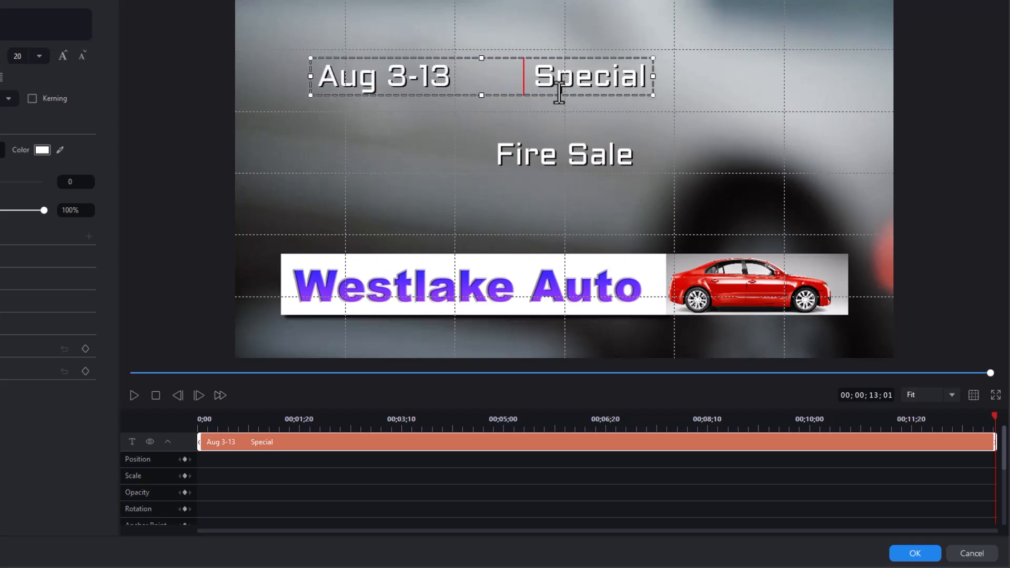
pyautogui.click(556, 155)
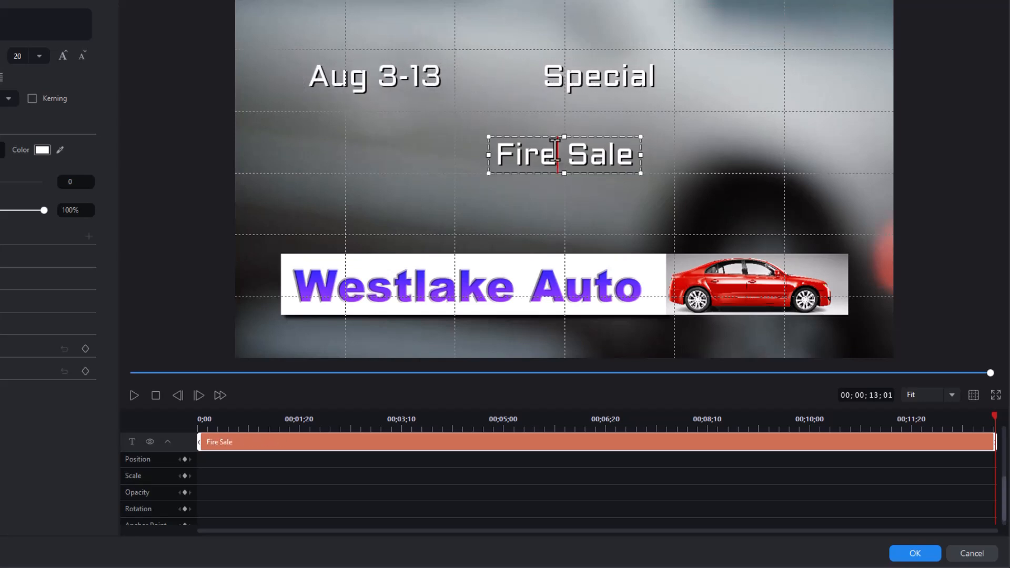
pyautogui.click(544, 78)
# Move the separate "Fire Sale" text up after "Aug 3-13" and nudge it until it lines up vertically with the original title
pyautogui.click(534, 134)
pyautogui.moveTo(536, 136); pyautogui.dragTo(482, 62)
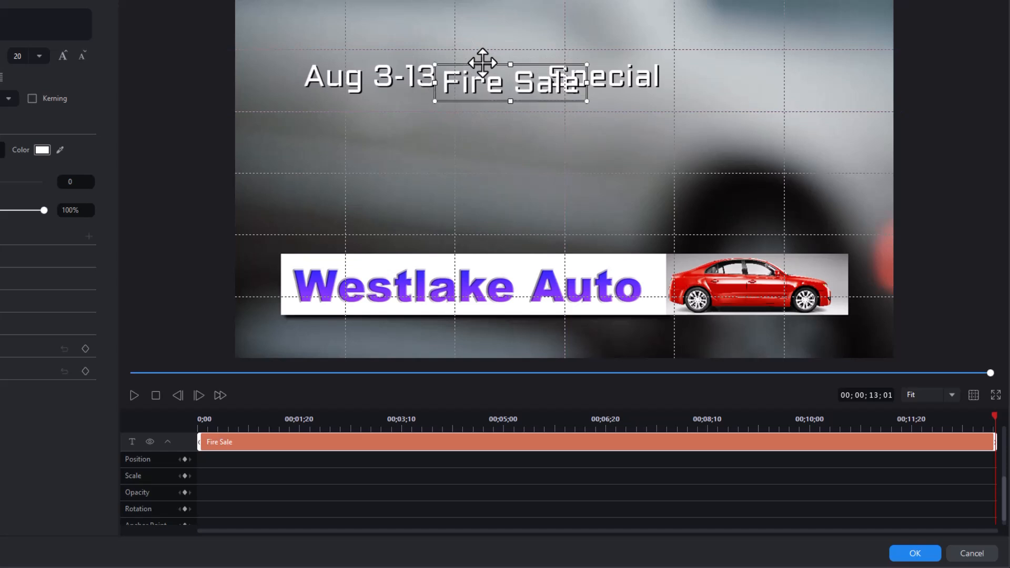
pyautogui.press('Up')
pyautogui.press('Up')
pyautogui.press('Up')
pyautogui.press('Up')
pyautogui.press('Up')
pyautogui.press('Up')
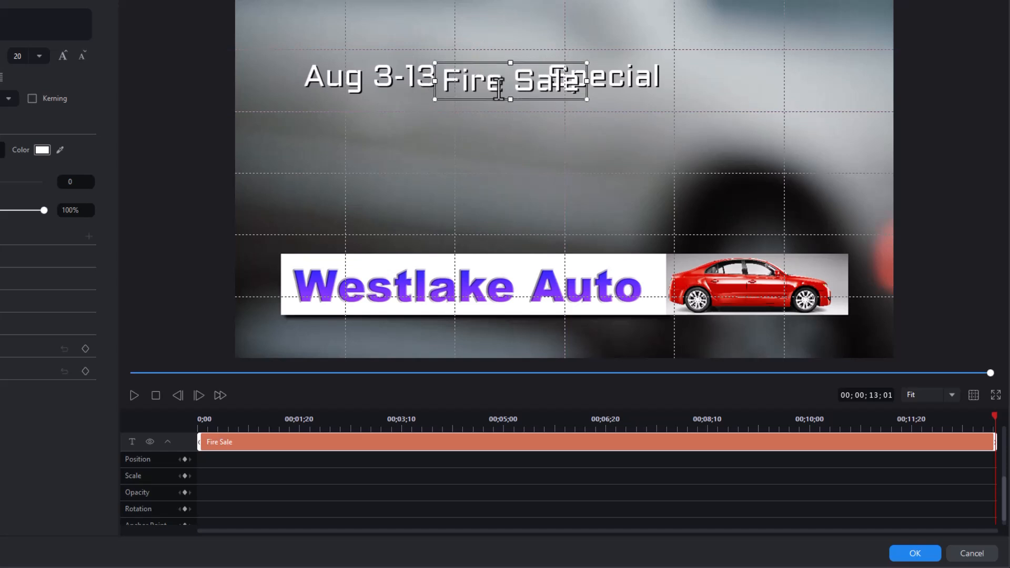
pyautogui.press('Up')
pyautogui.press('Up')
pyautogui.press('Up')
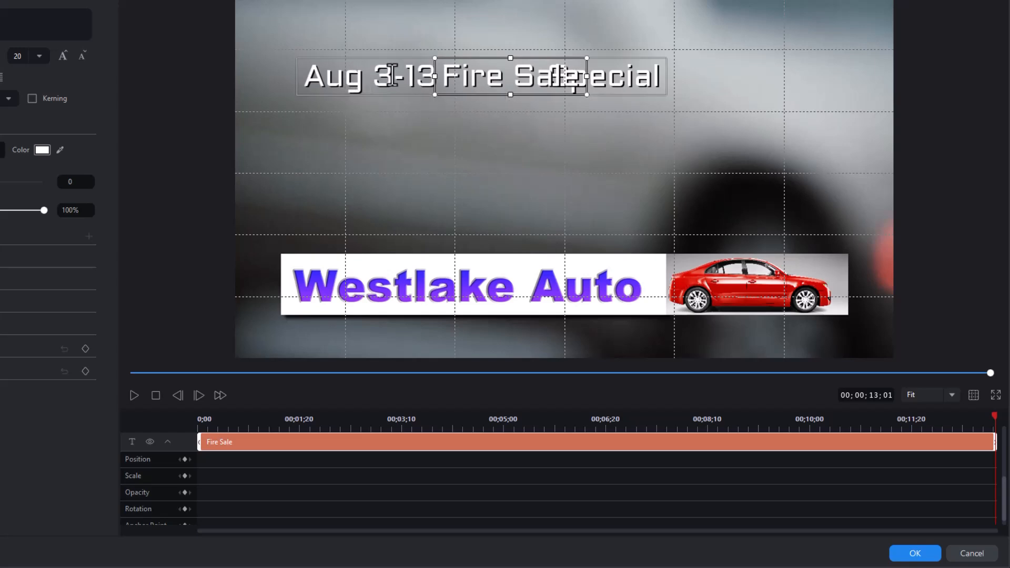
# Widen the gap between "Aug 3-13" and "Special" and fit the separate "Fire Sale" text into it
pyautogui.click(363, 76)
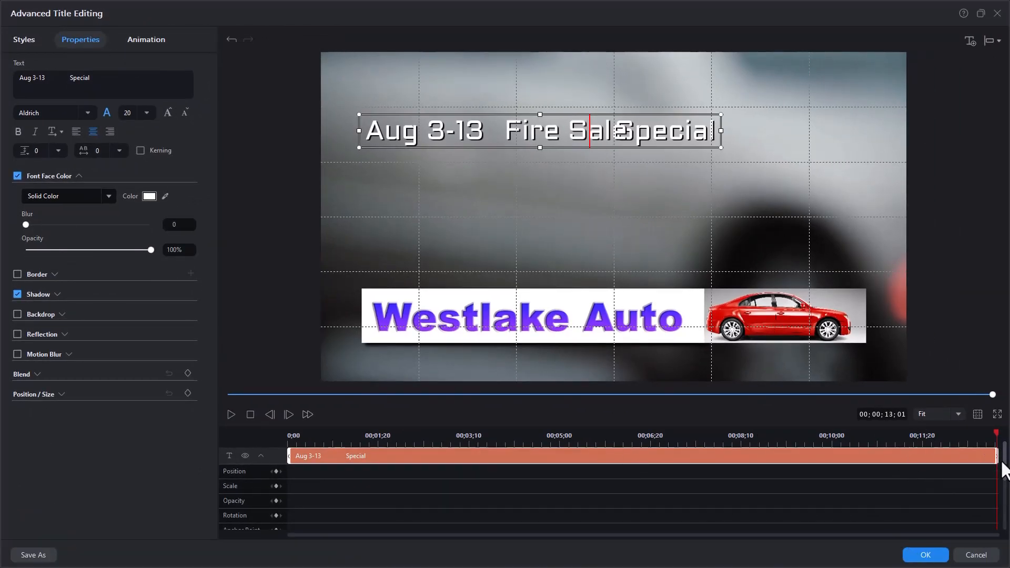
pyautogui.scroll(-5, 1004, 484)
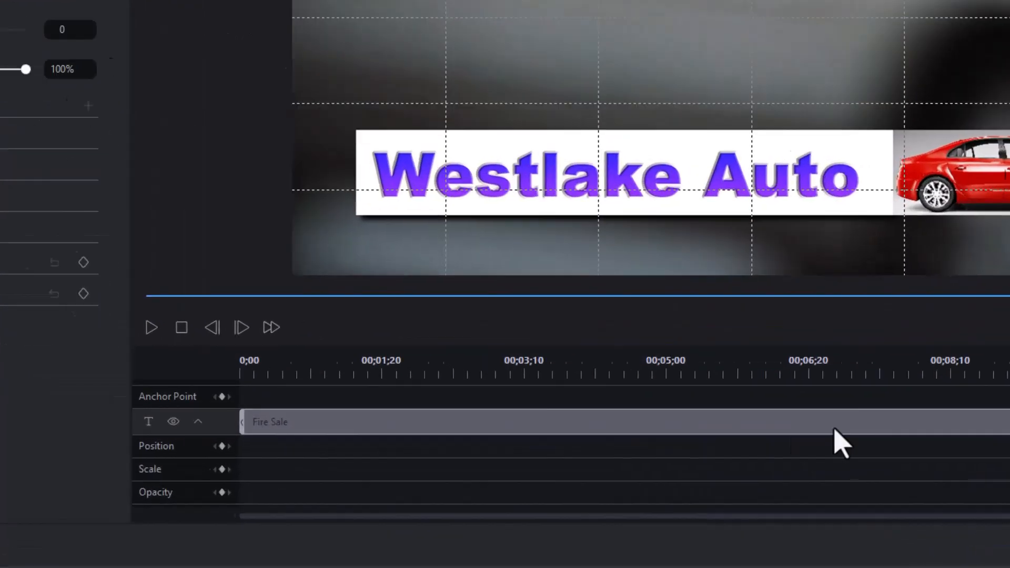
pyautogui.click(676, 480)
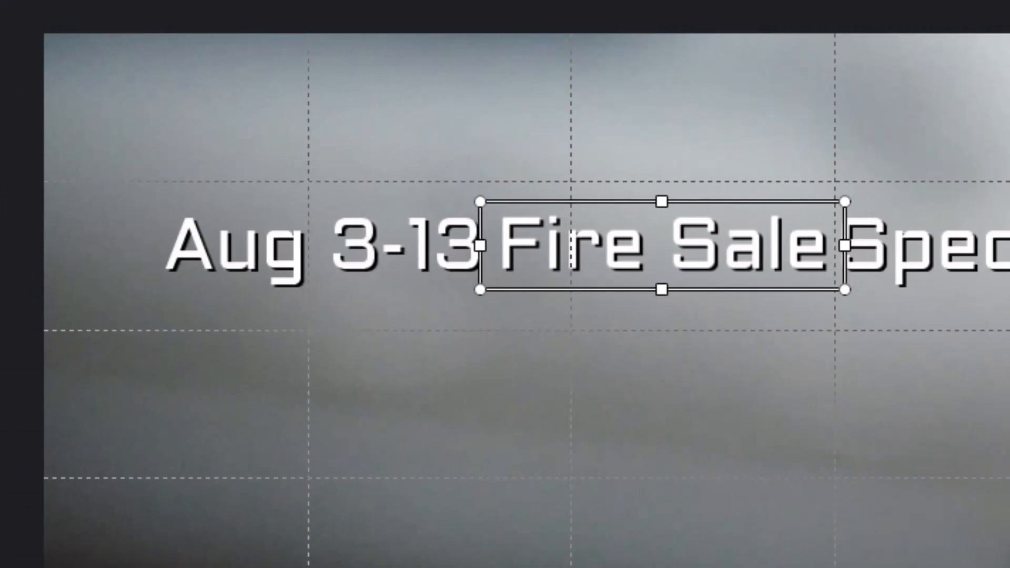
# Apply the Fire special effect to the separate "Fire Sale" text and set its fire direction to 138
pyautogui.click(881, 341)
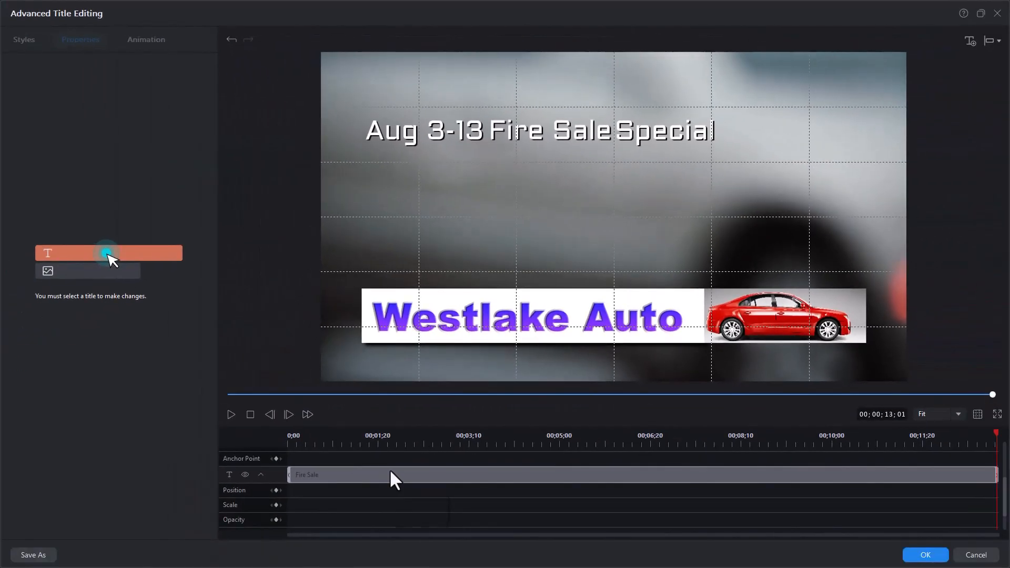
pyautogui.click(390, 474)
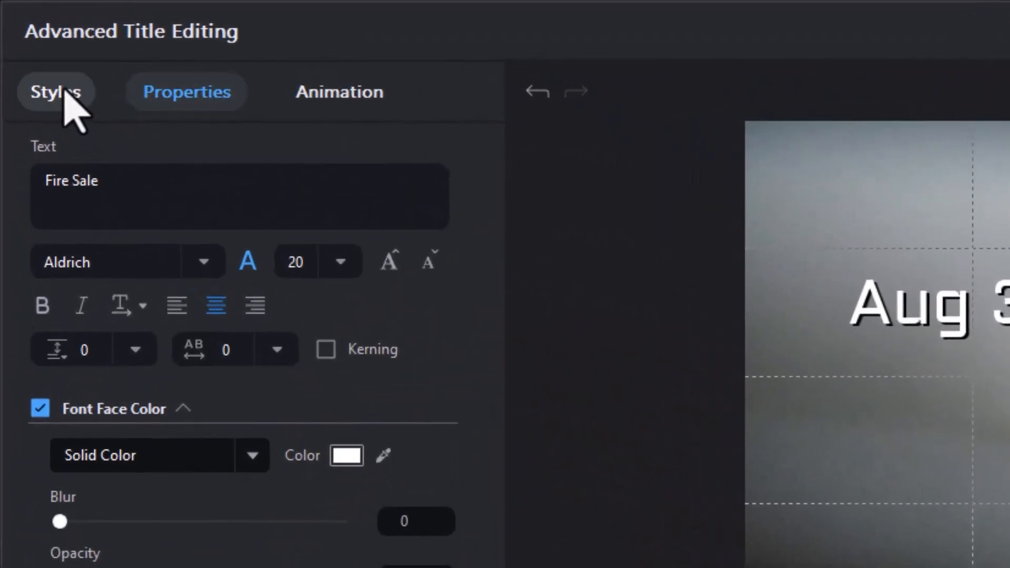
pyautogui.click(65, 91)
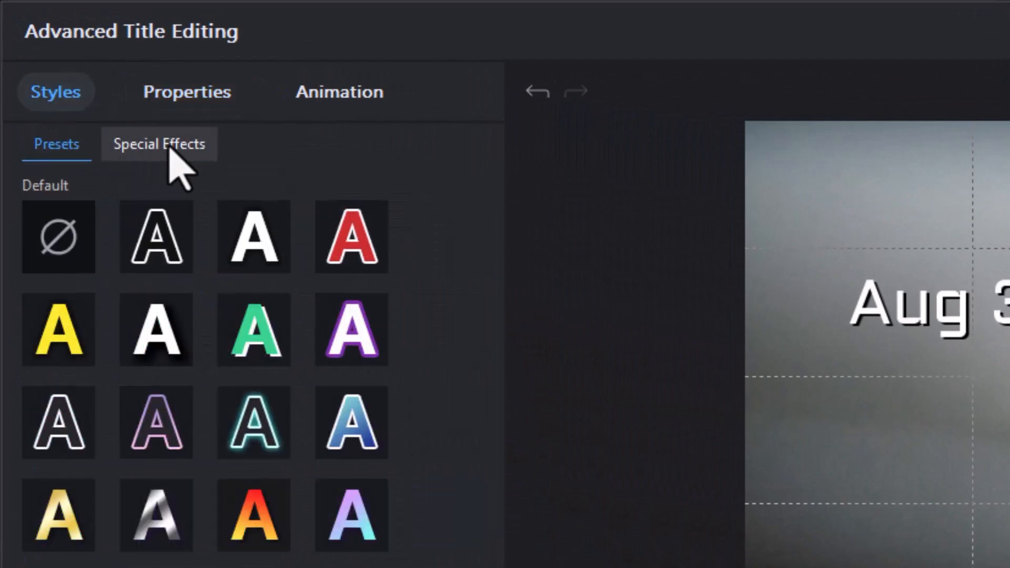
pyautogui.click(170, 144)
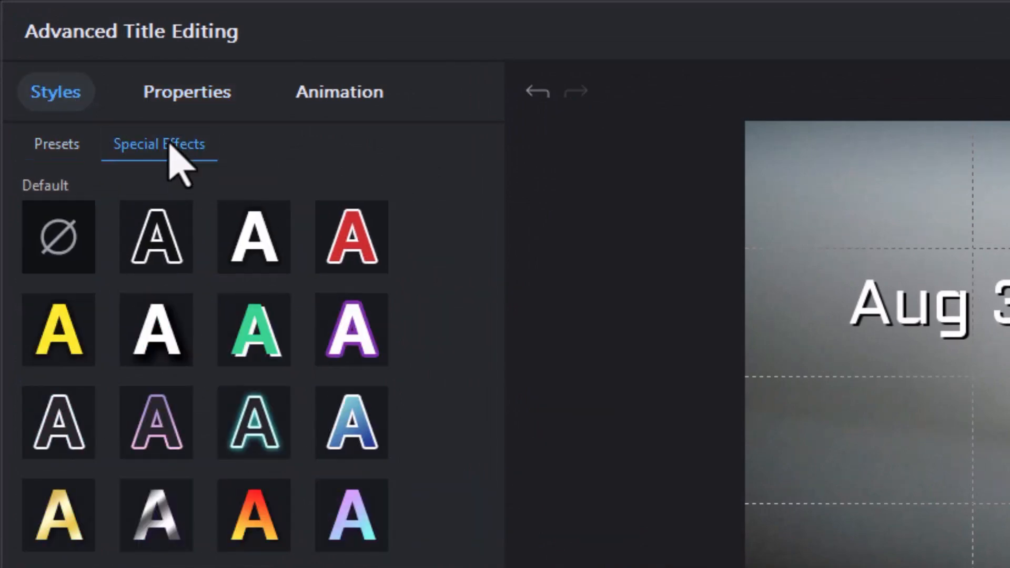
pyautogui.click(167, 217)
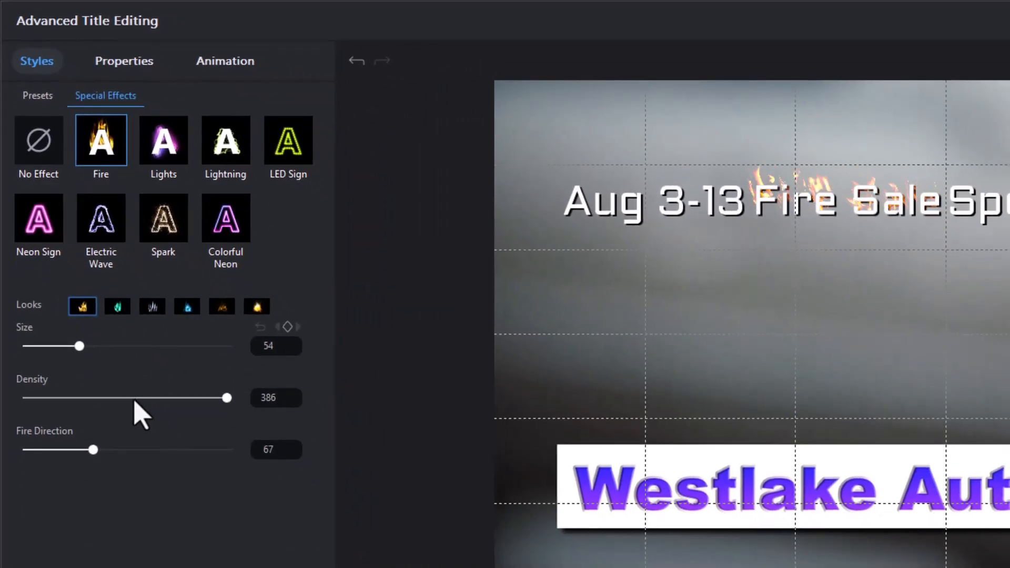
pyautogui.moveTo(93, 450); pyautogui.dragTo(168, 450)
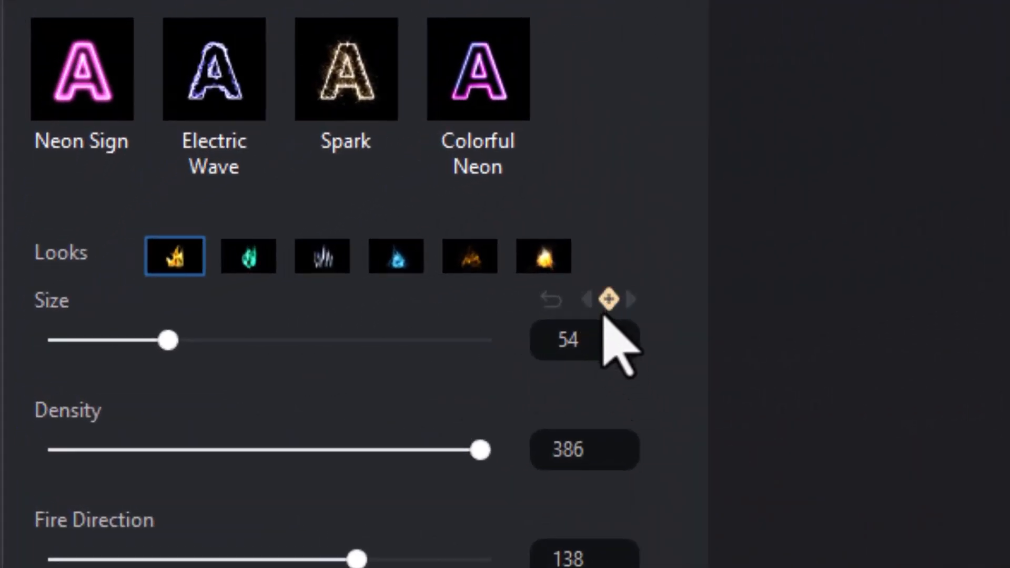
# Add Size keyframes for the "Fire Sale" fire effect at the start, at about 3 seconds and at about 00;03;10
pyautogui.click(608, 299)
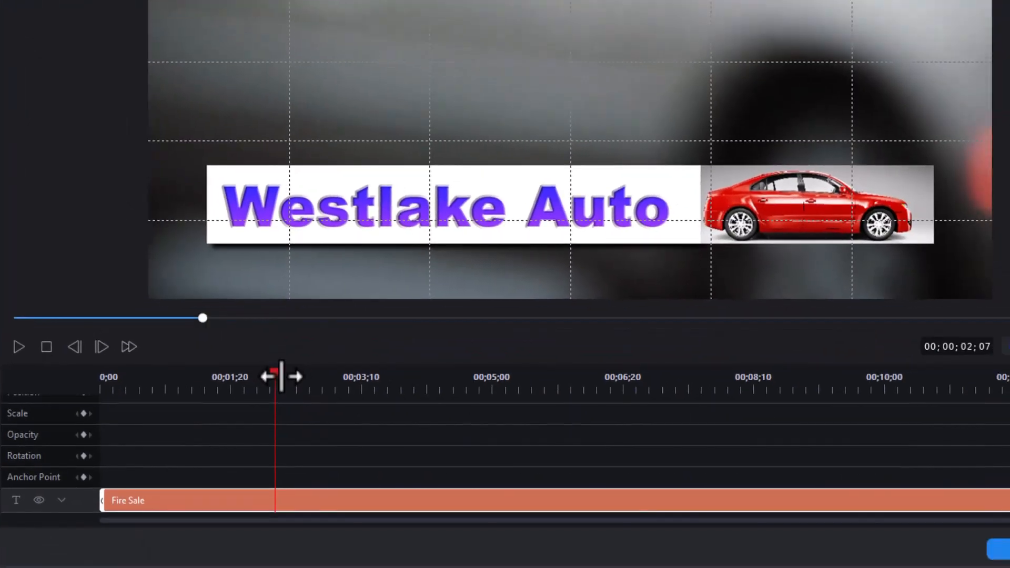
pyautogui.moveTo(279, 376); pyautogui.dragTo(102, 396)
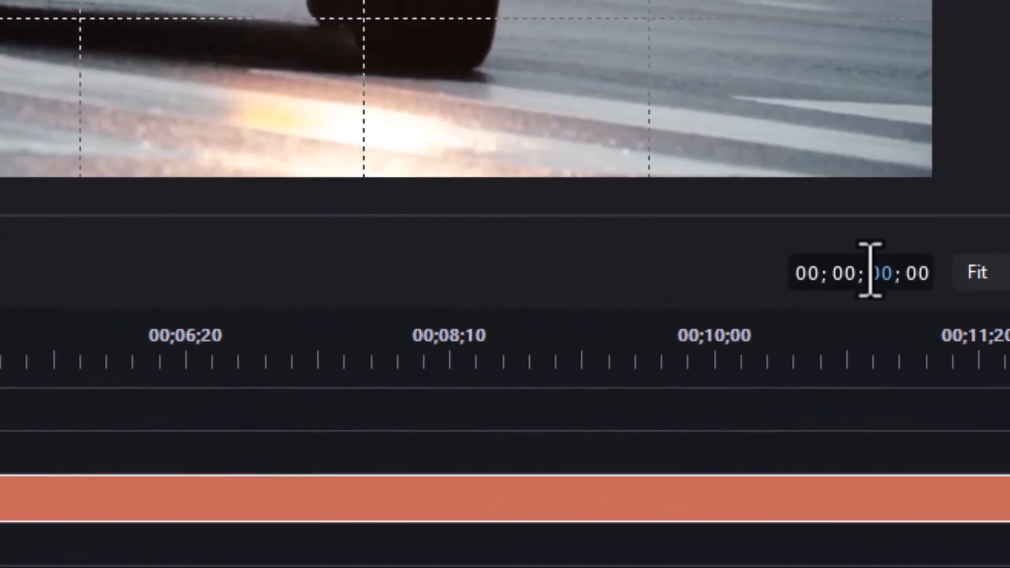
pyautogui.moveTo(871, 270); pyautogui.dragTo(868, 321)
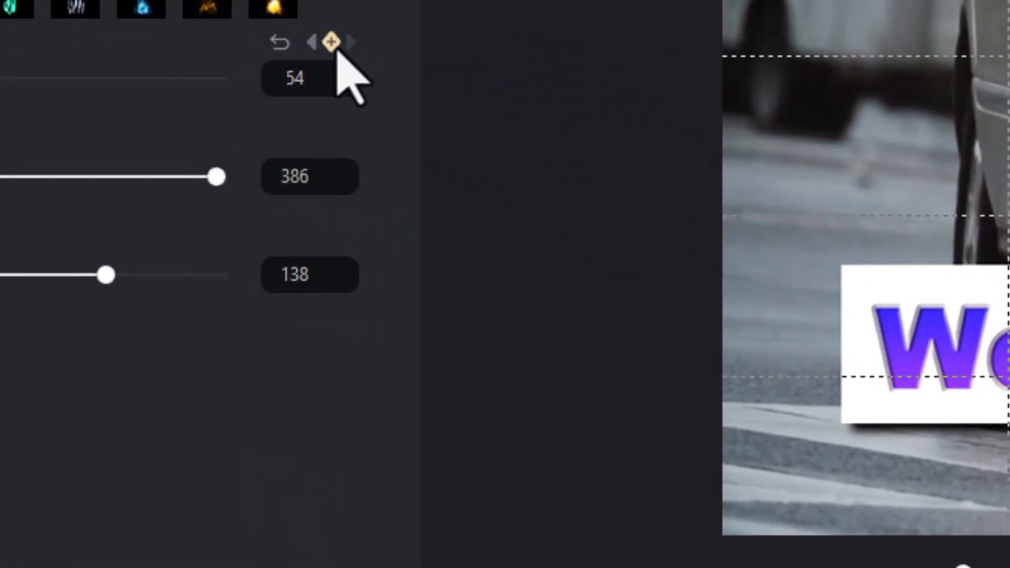
pyautogui.click(335, 44)
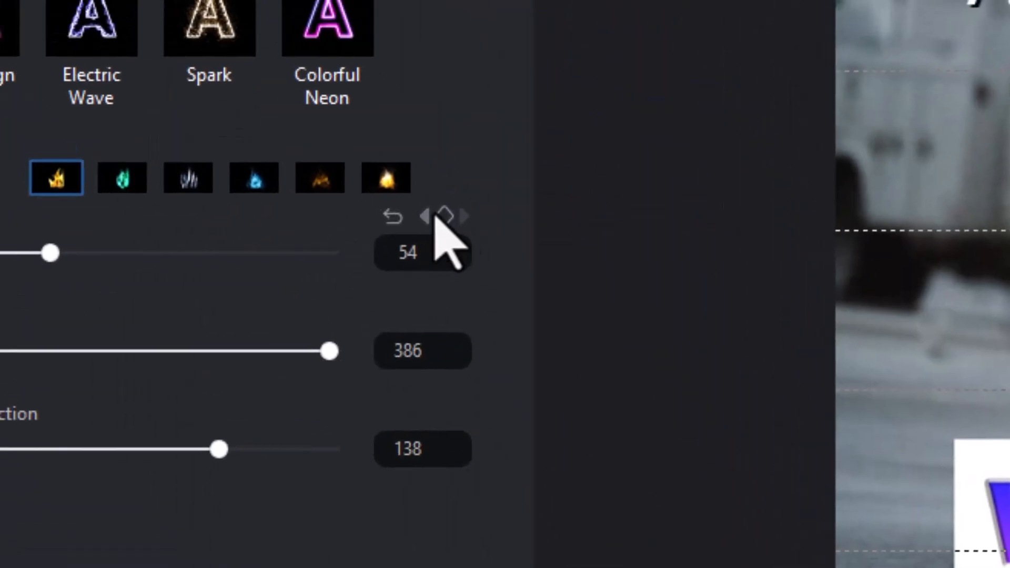
pyautogui.click(445, 212)
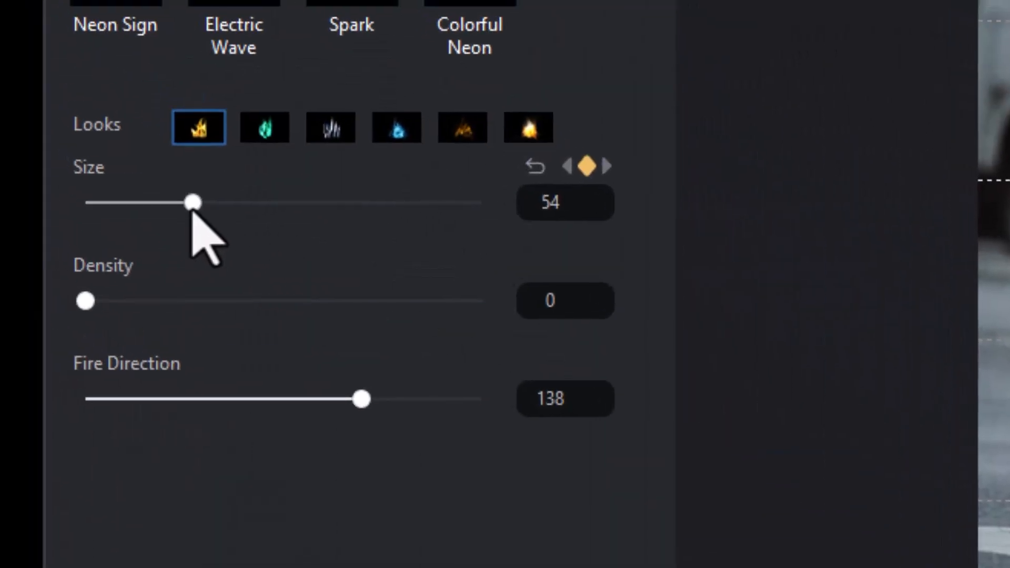
# Set the fire size to 0 at the middle and first keyframes and play back the effect
pyautogui.moveTo(192, 206); pyautogui.dragTo(45, 219)
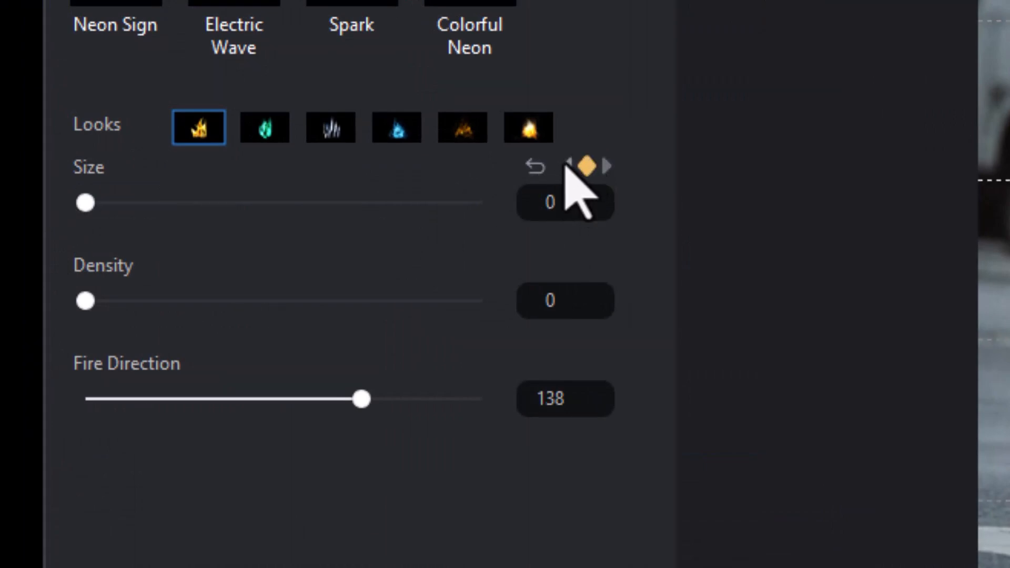
pyautogui.click(566, 165)
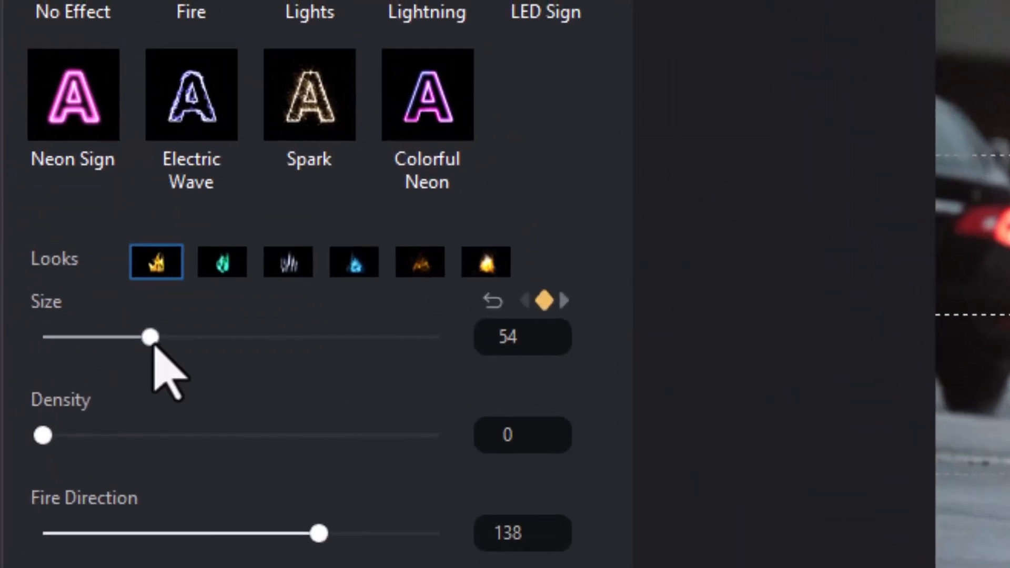
pyautogui.moveTo(150, 337); pyautogui.dragTo(4, 363)
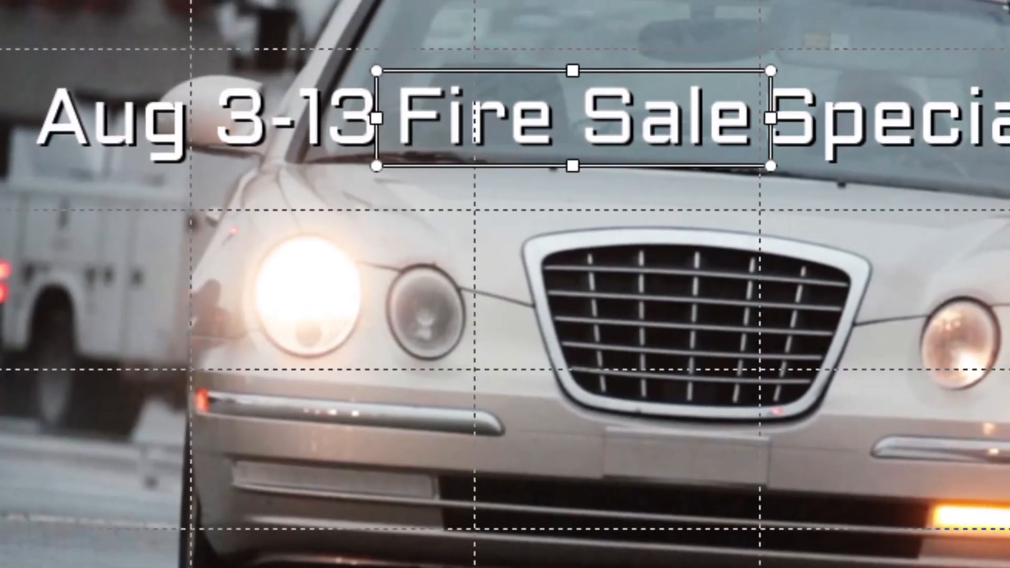
pyautogui.press('space')
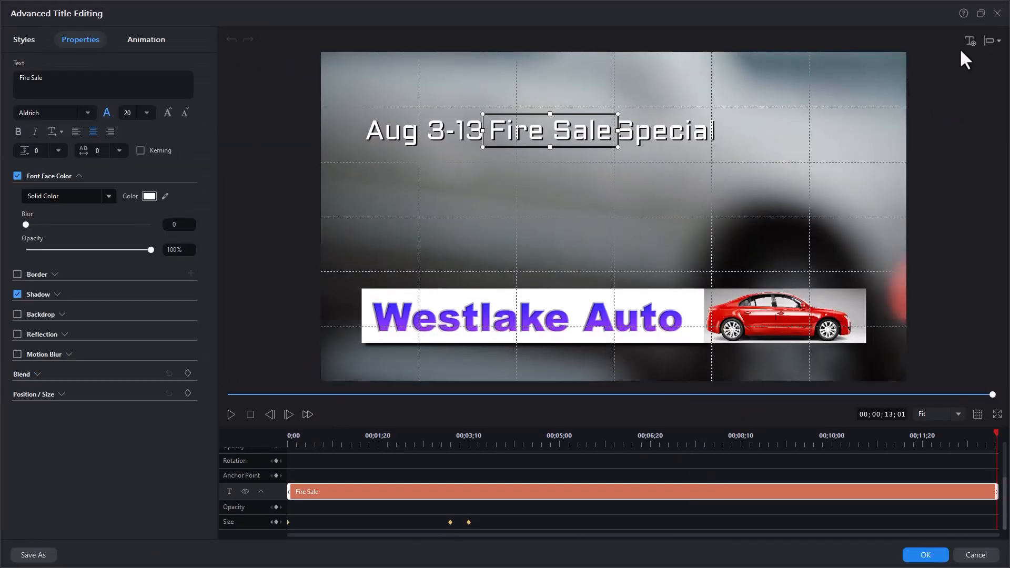
# Add a new text reading "1.9% Financing" between the sale title and the Westlake Auto banner
pyautogui.doubleClick(699, 207)
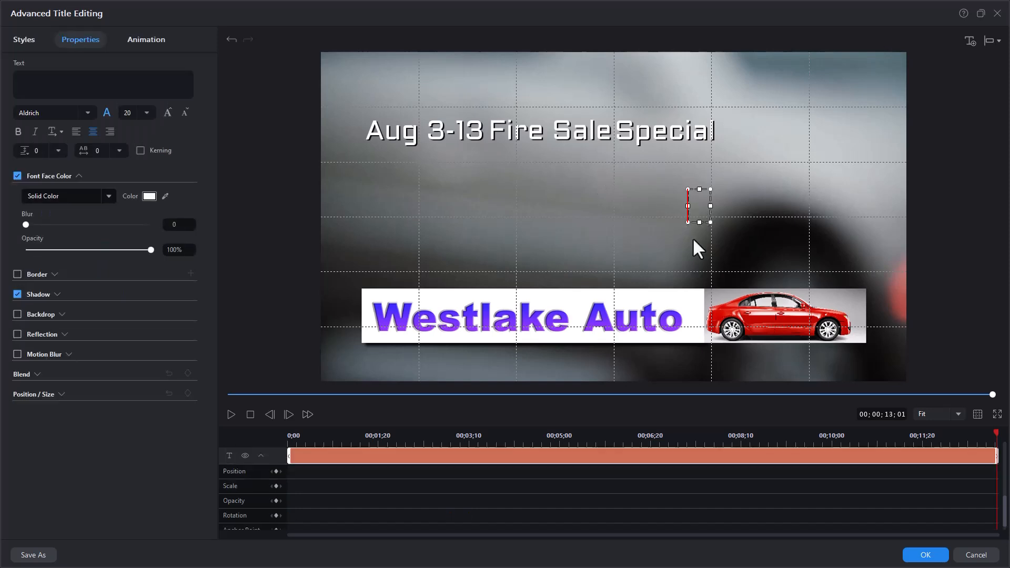
pyautogui.write('1.')
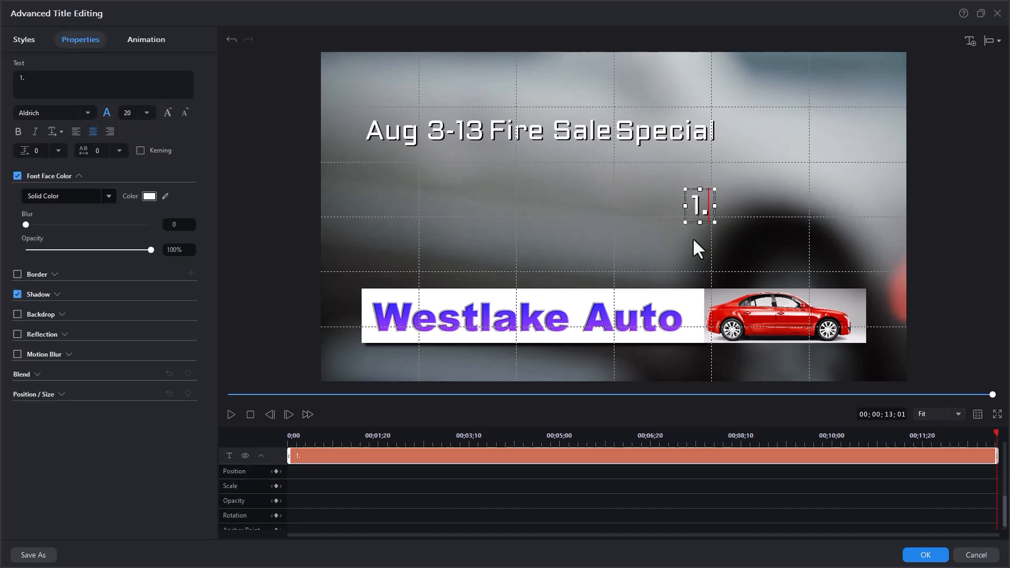
pyautogui.write('9% Financing')
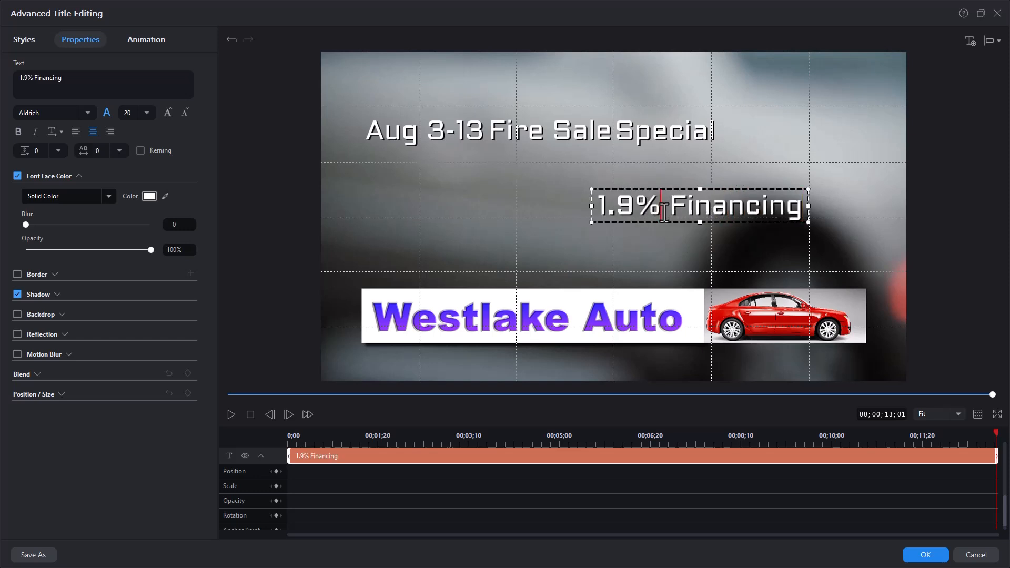
# Enlarge only "1.9%" to font size 28 and shift the financing text left under the sale title
pyautogui.moveTo(662, 206); pyautogui.dragTo(492, 207)
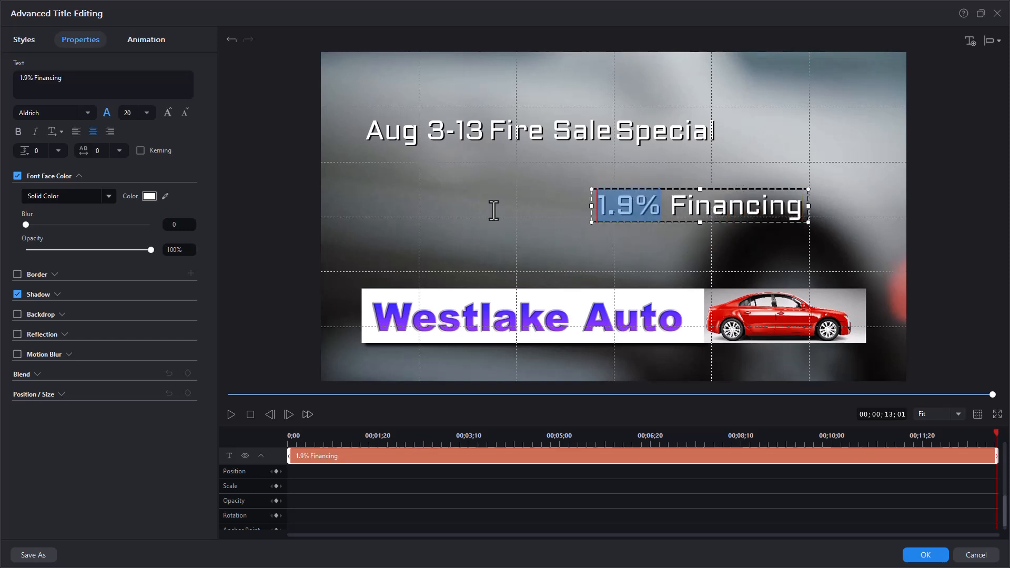
pyautogui.click(147, 114)
pyautogui.click(137, 171)
pyautogui.moveTo(652, 187); pyautogui.dragTo(540, 182)
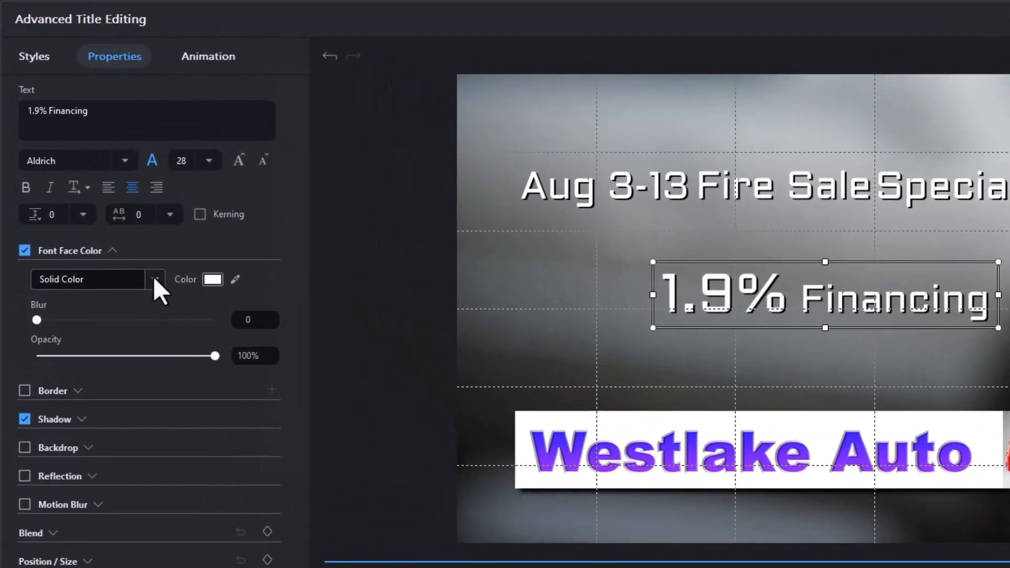
# Switch the financing text's font face to a gradient color and make its first stop orange (FF8000)
pyautogui.click(153, 276)
pyautogui.click(137, 313)
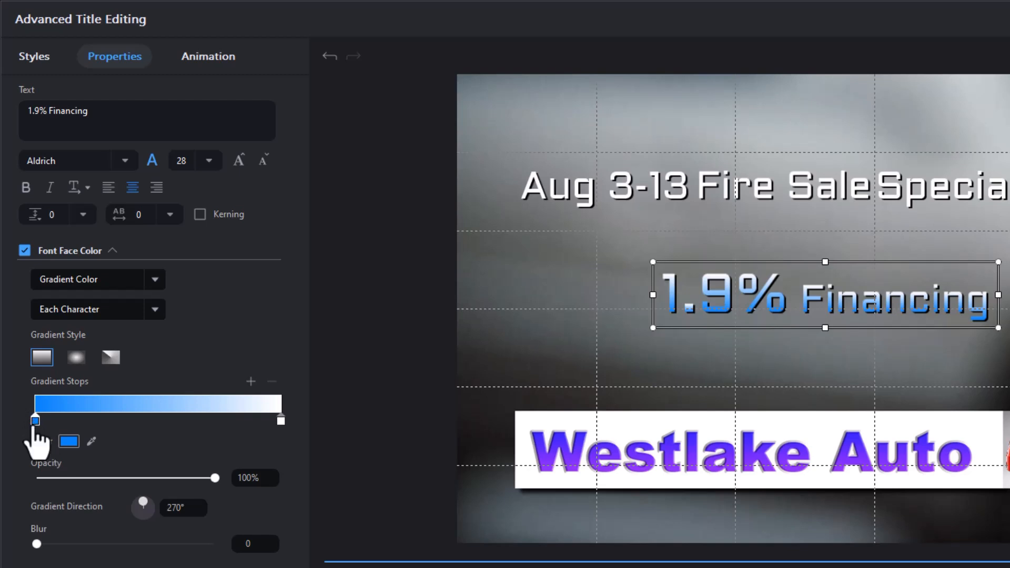
pyautogui.click(72, 442)
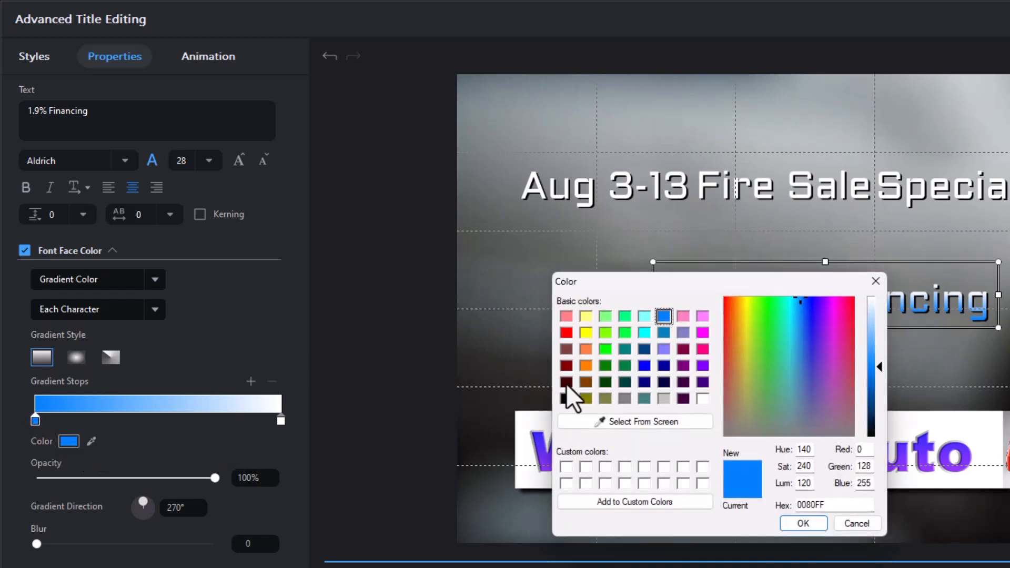
pyautogui.click(587, 366)
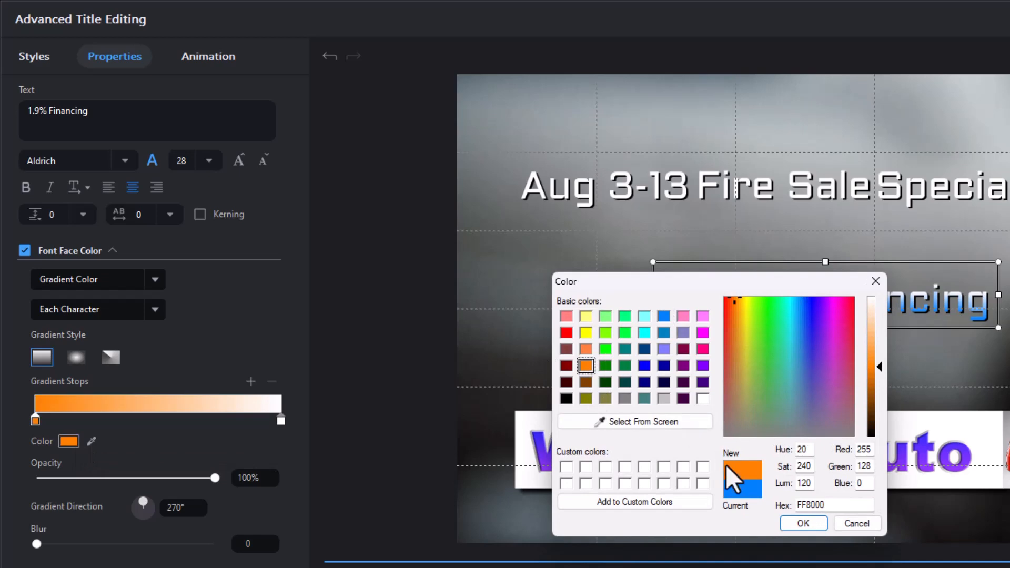
pyautogui.click(815, 525)
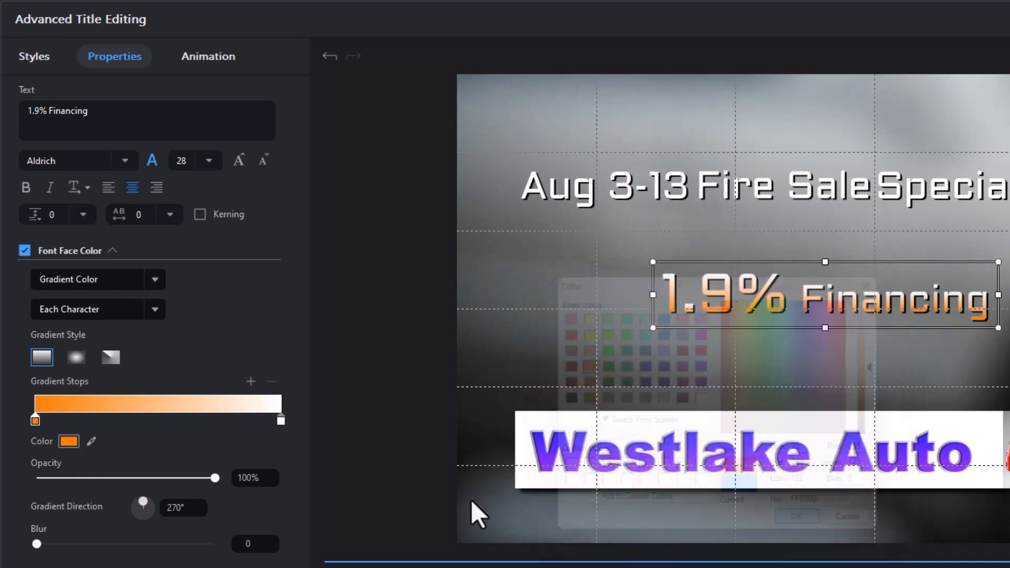
# Change the gradient's white end stop to yellow (FFFF00)
pyautogui.click(281, 421)
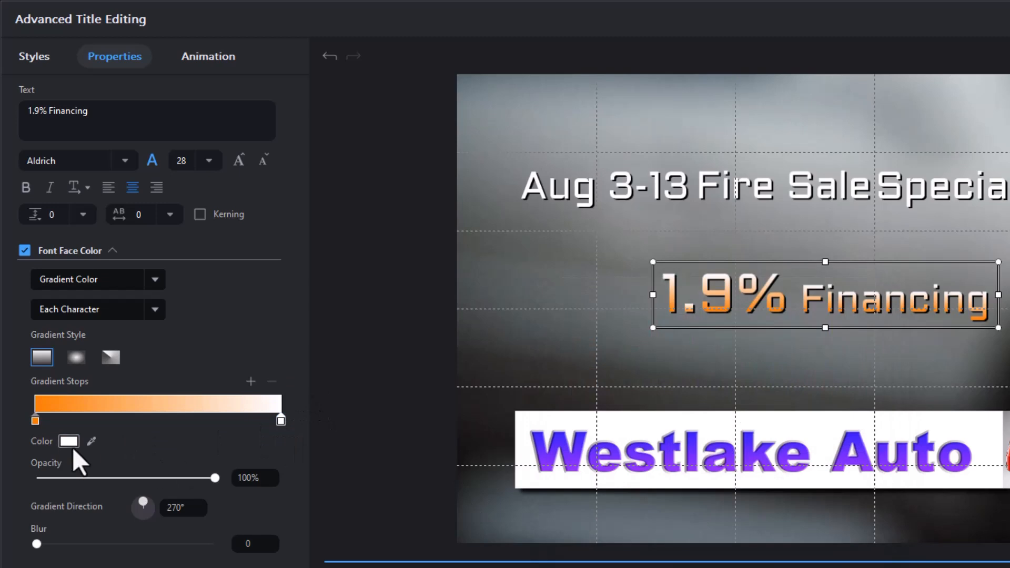
pyautogui.click(69, 441)
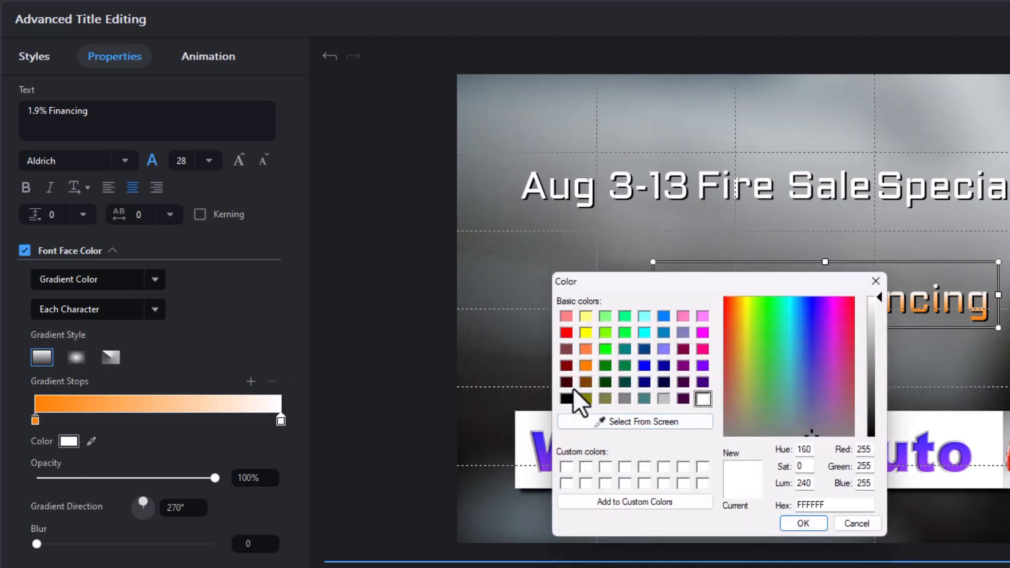
pyautogui.click(585, 331)
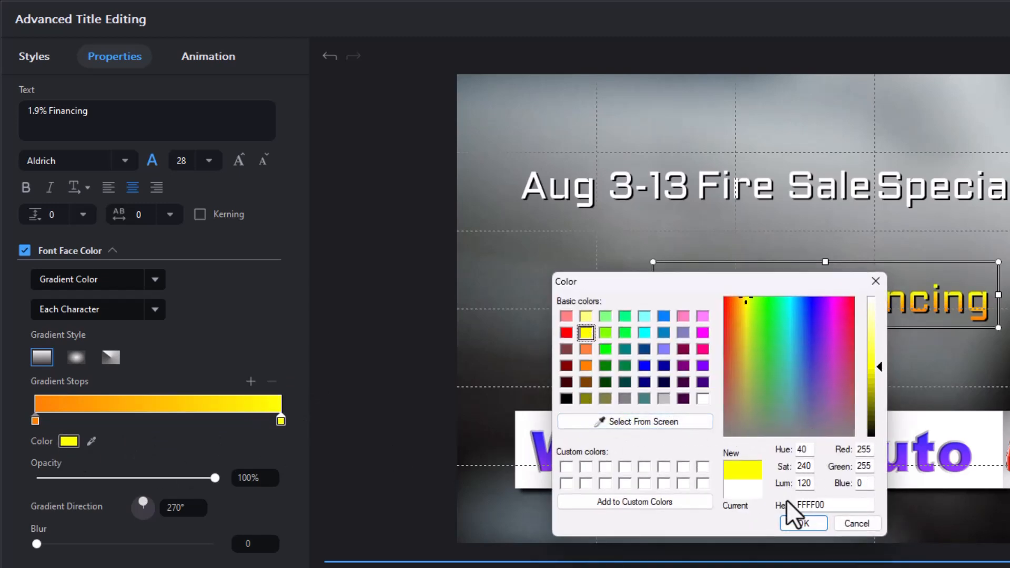
pyautogui.click(804, 523)
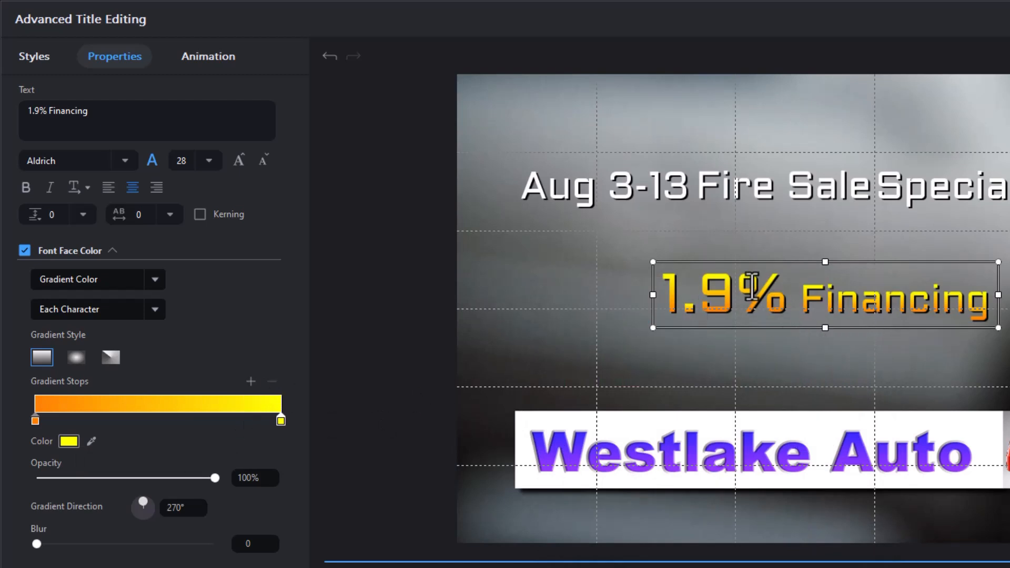
# Add a third gradient stop slightly before the middle and darken its color to brownish orange (C47A00)
pyautogui.click(91, 421)
pyautogui.moveTo(92, 423); pyautogui.dragTo(138, 430)
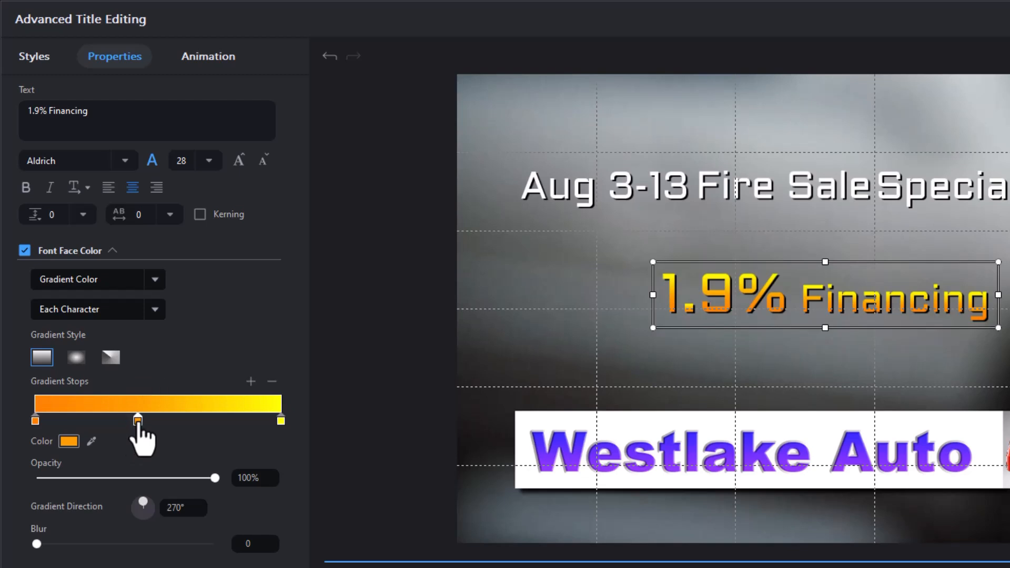
pyautogui.click(67, 441)
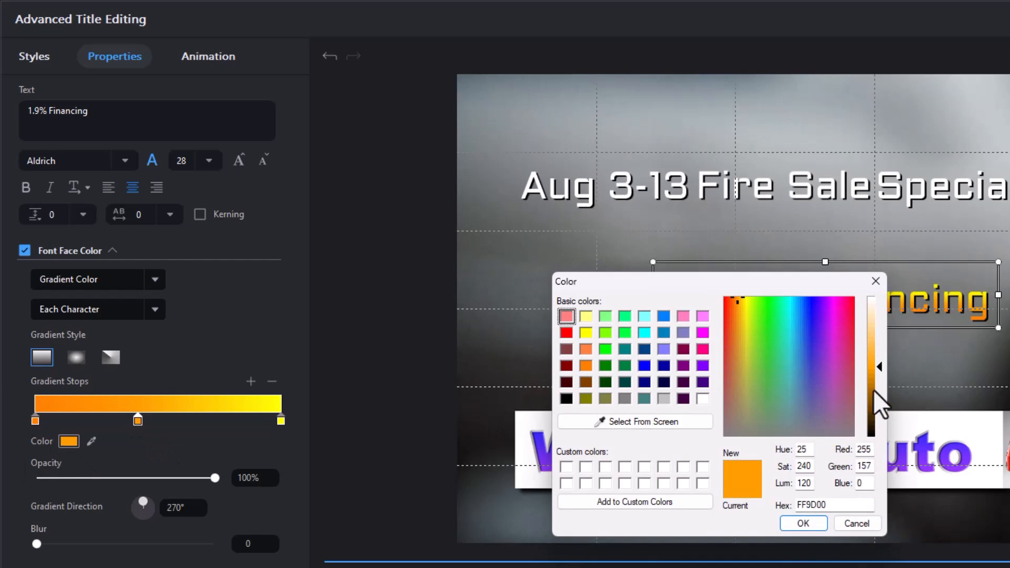
pyautogui.moveTo(880, 370); pyautogui.dragTo(878, 383)
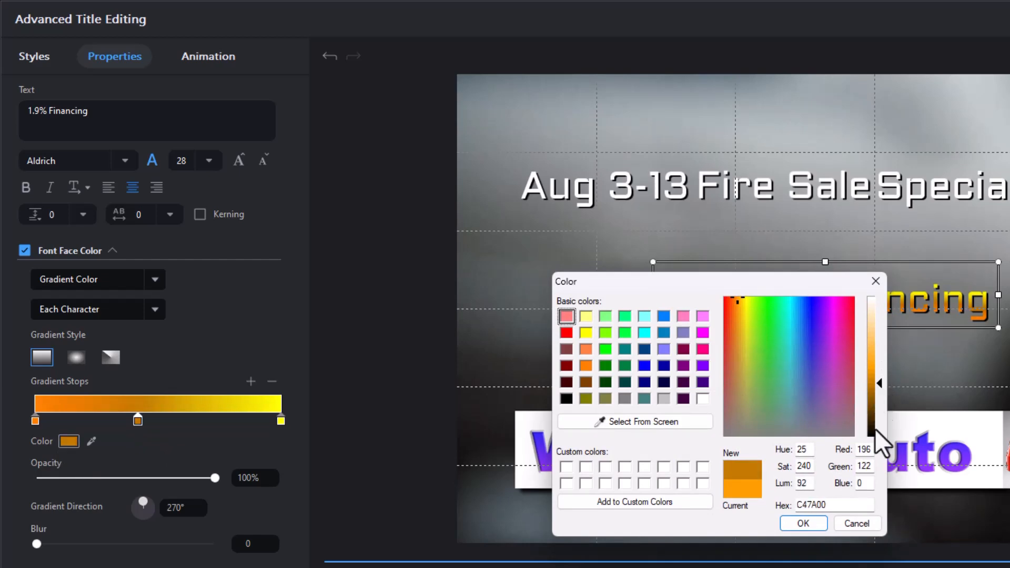
pyautogui.click(803, 521)
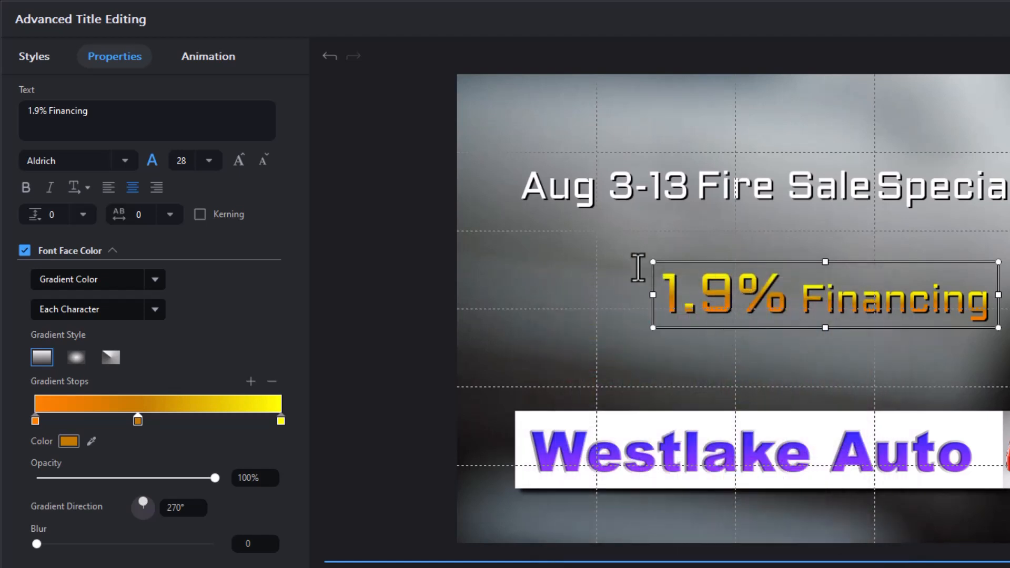
# Change the font of the entire "1.9% Financing" text to Arial Black
pyautogui.doubleClick(730, 291)
pyautogui.hotkey('ctrl', 'a')
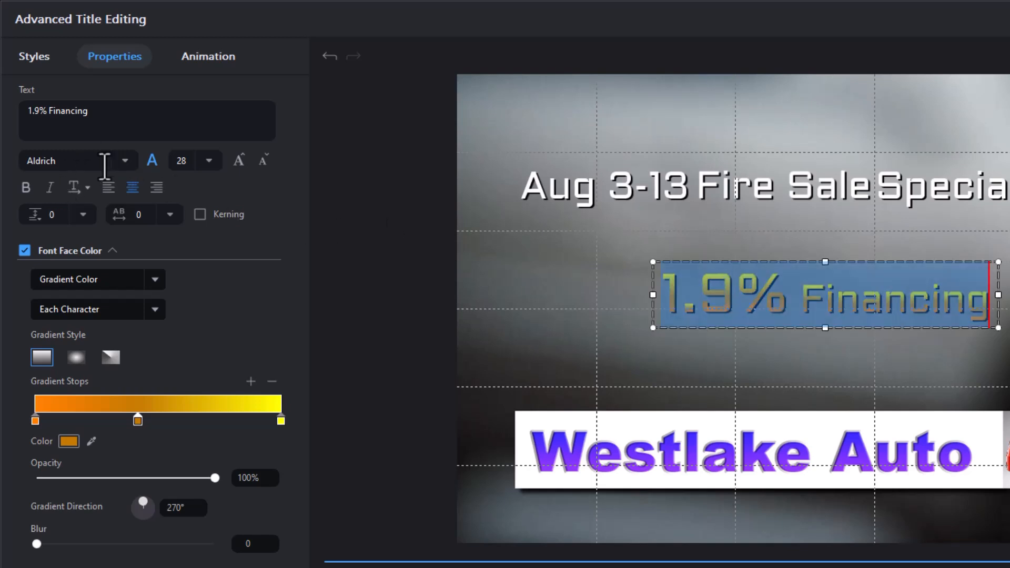
pyautogui.click(127, 158)
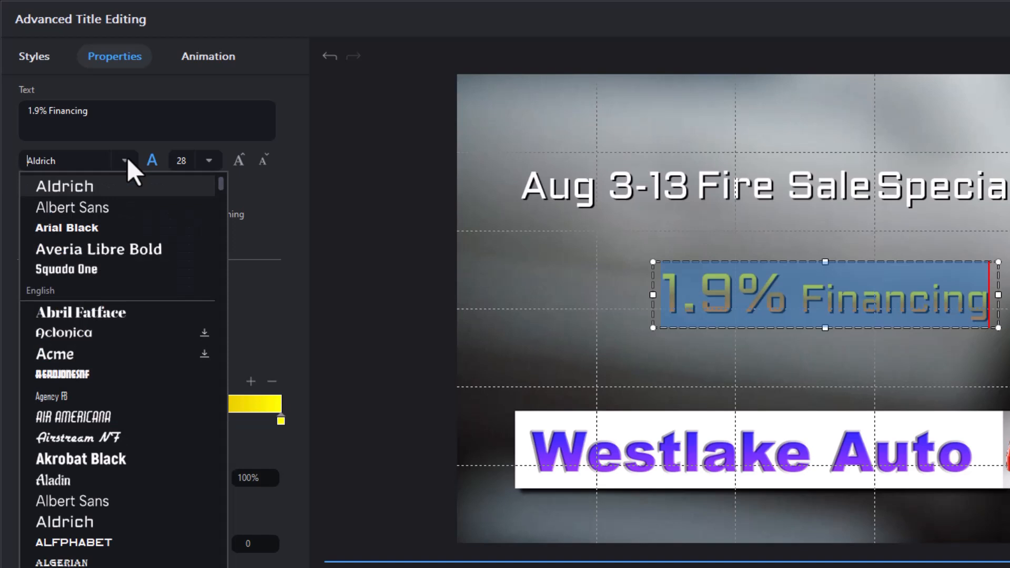
pyautogui.click(105, 223)
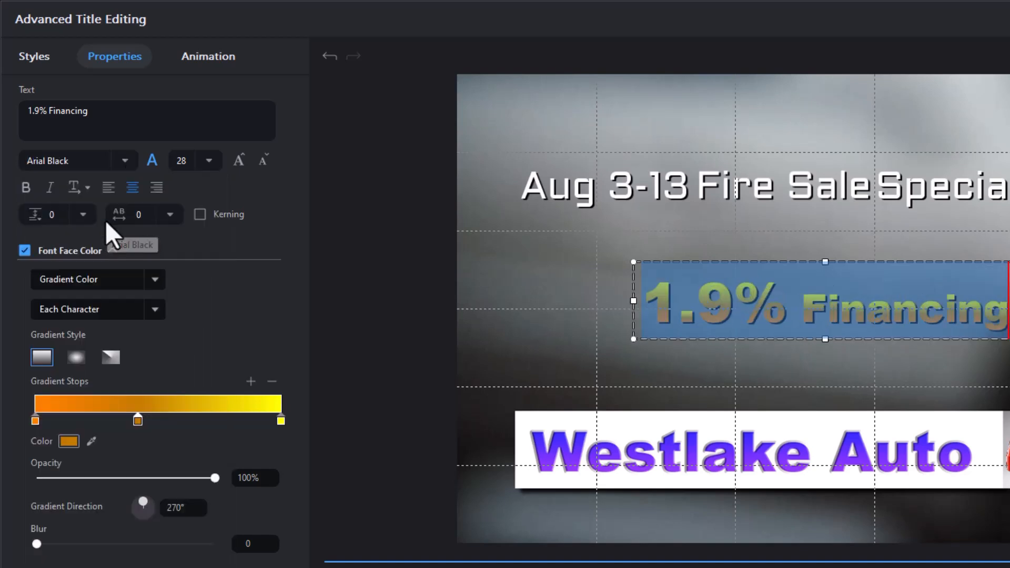
# Trim the start of the "1.9% Financing" text's timeline bar so it begins at the playhead, at 00;00;04;16
pyautogui.click(552, 294)
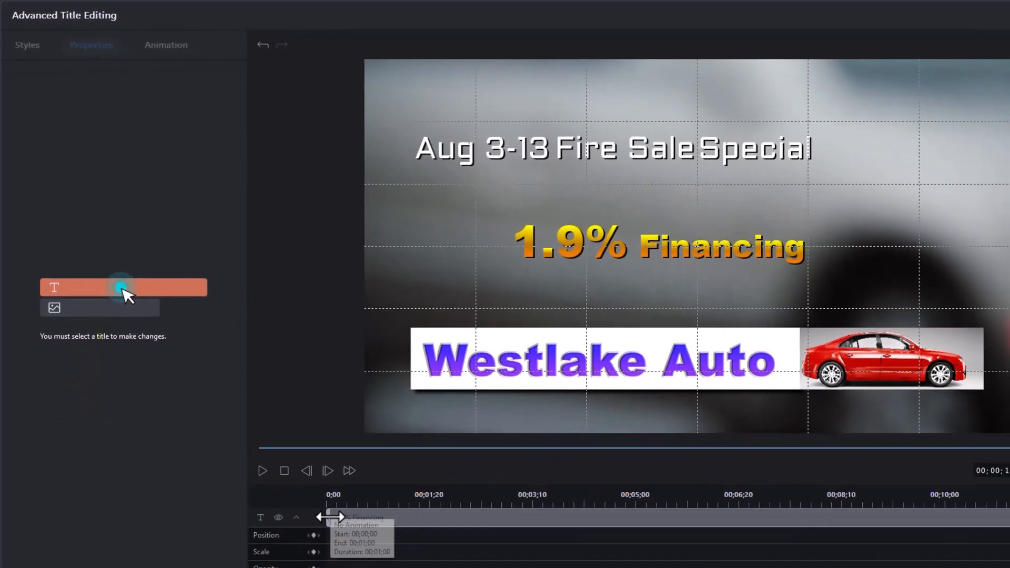
pyautogui.moveTo(329, 516); pyautogui.dragTo(534, 465)
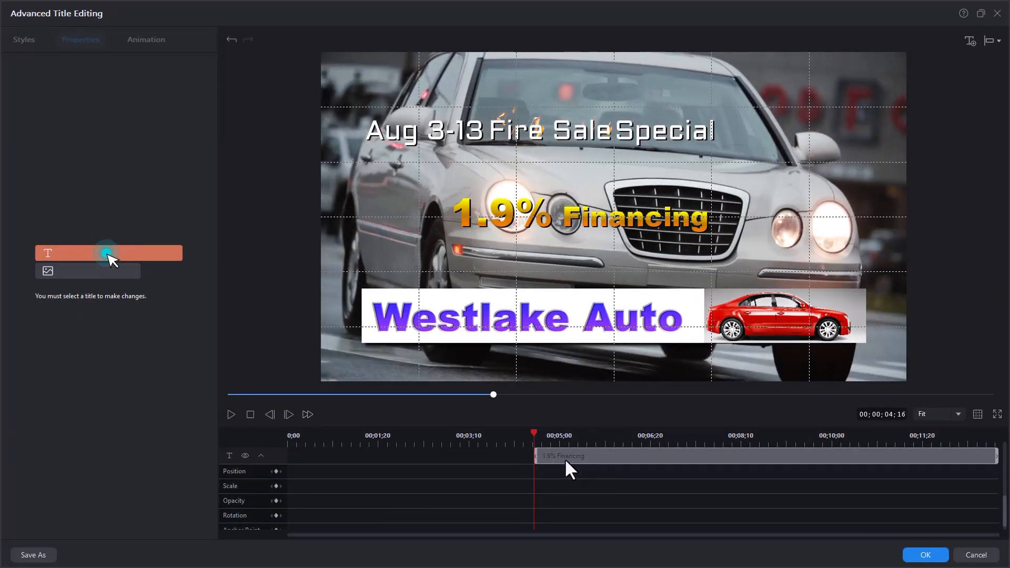
# Apply the Fade entrance animation to the "1.9% Financing" text and accept the advanced title edits
pyautogui.click(584, 462)
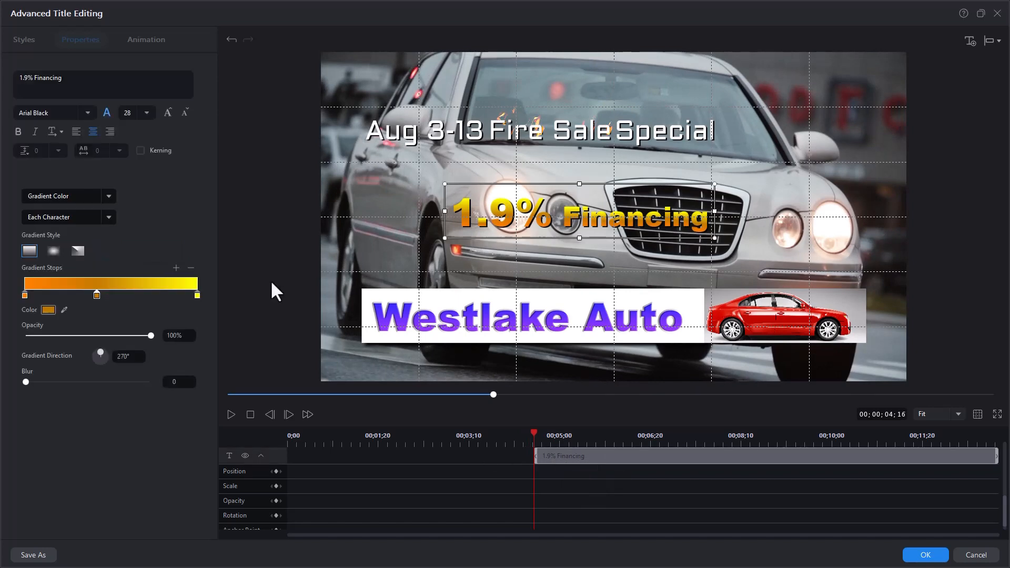
pyautogui.click(149, 41)
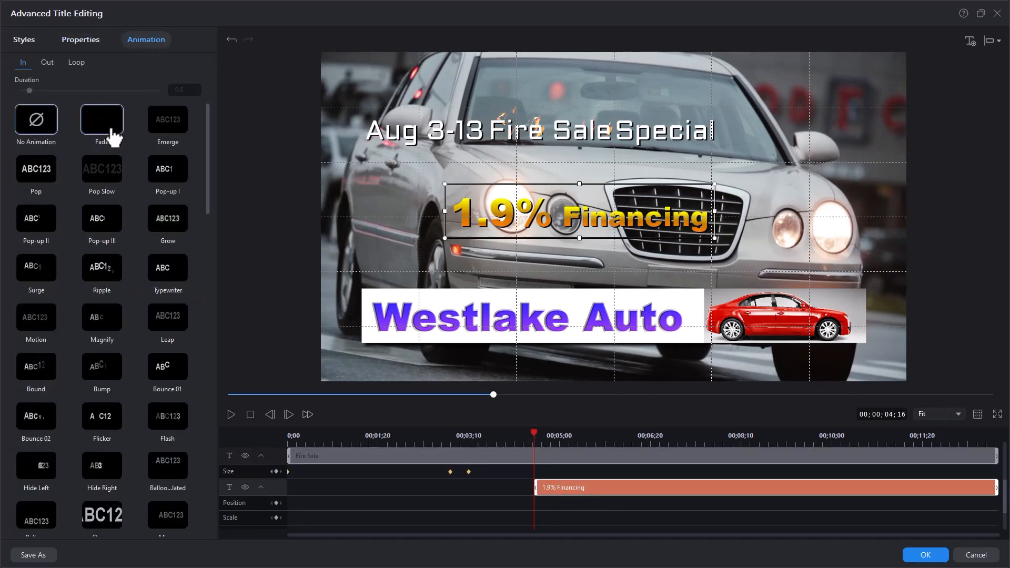
pyautogui.click(107, 127)
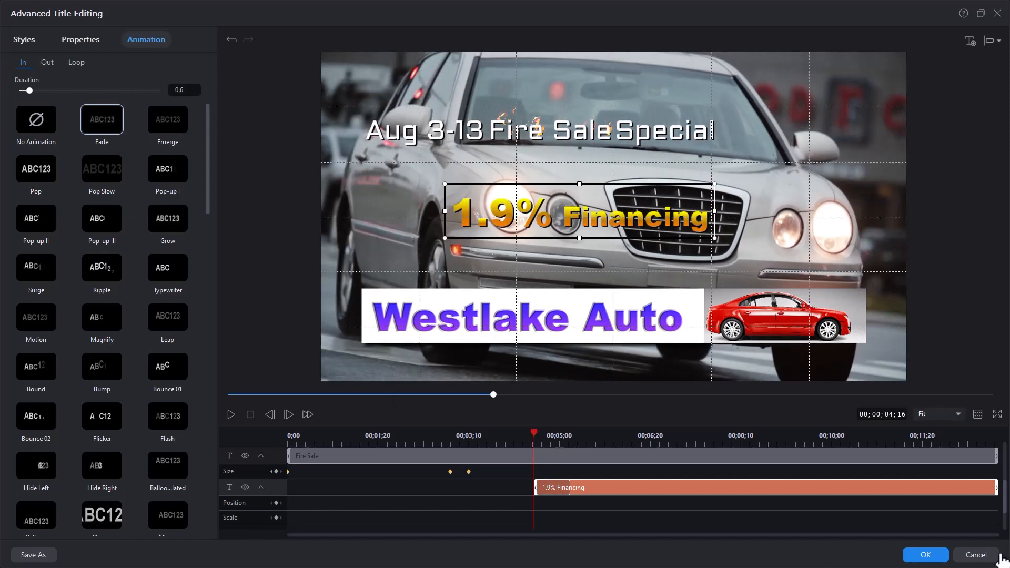
pyautogui.click(926, 556)
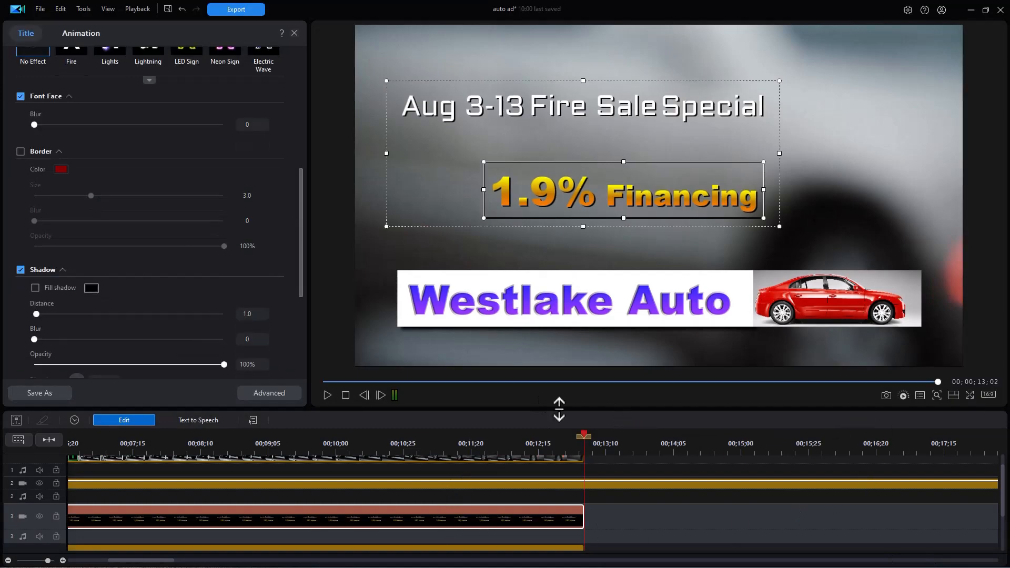
# Return to the beginning of the auto ad and play it back to review the title animations
pyautogui.click(346, 395)
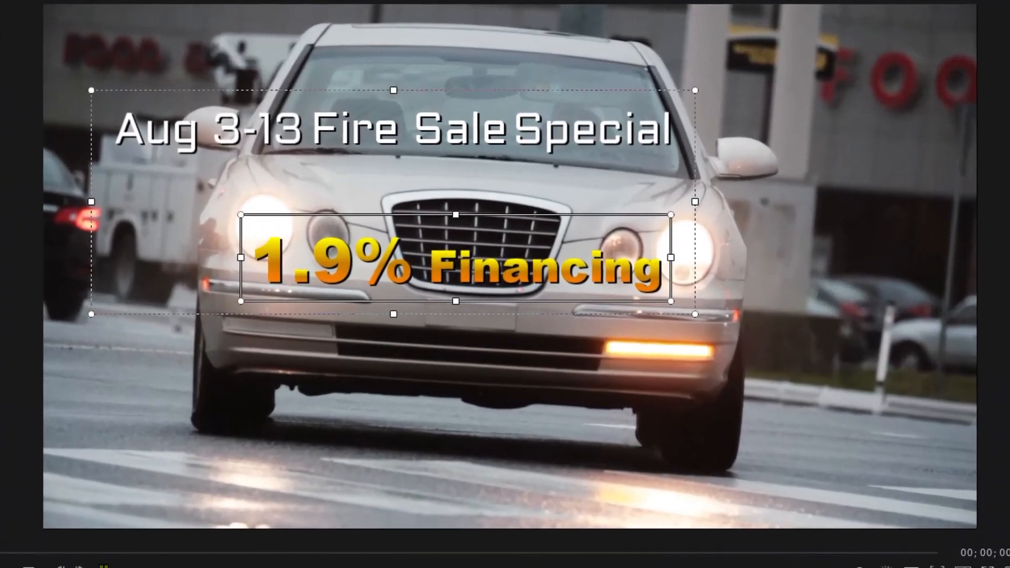
pyautogui.press('space')
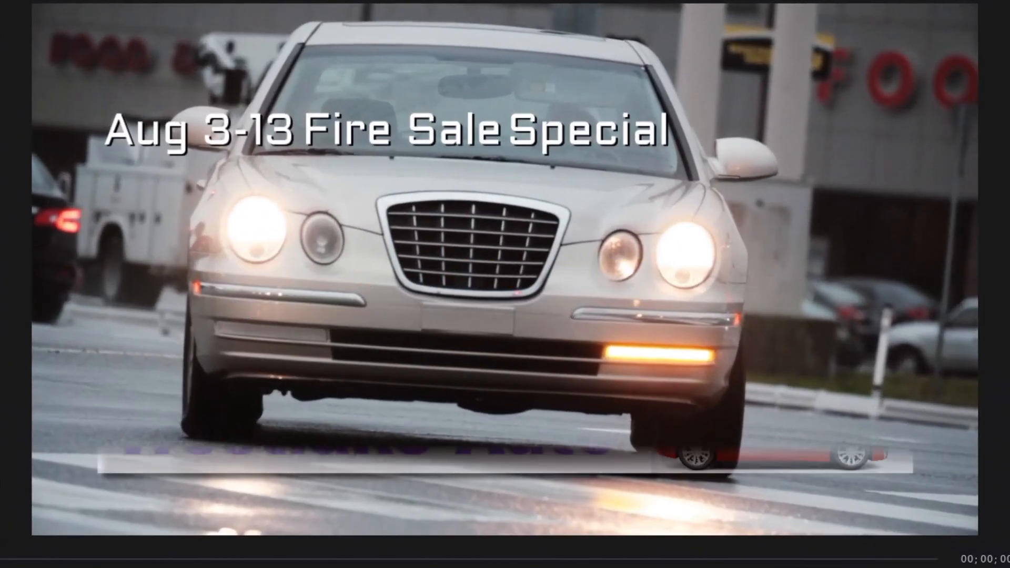